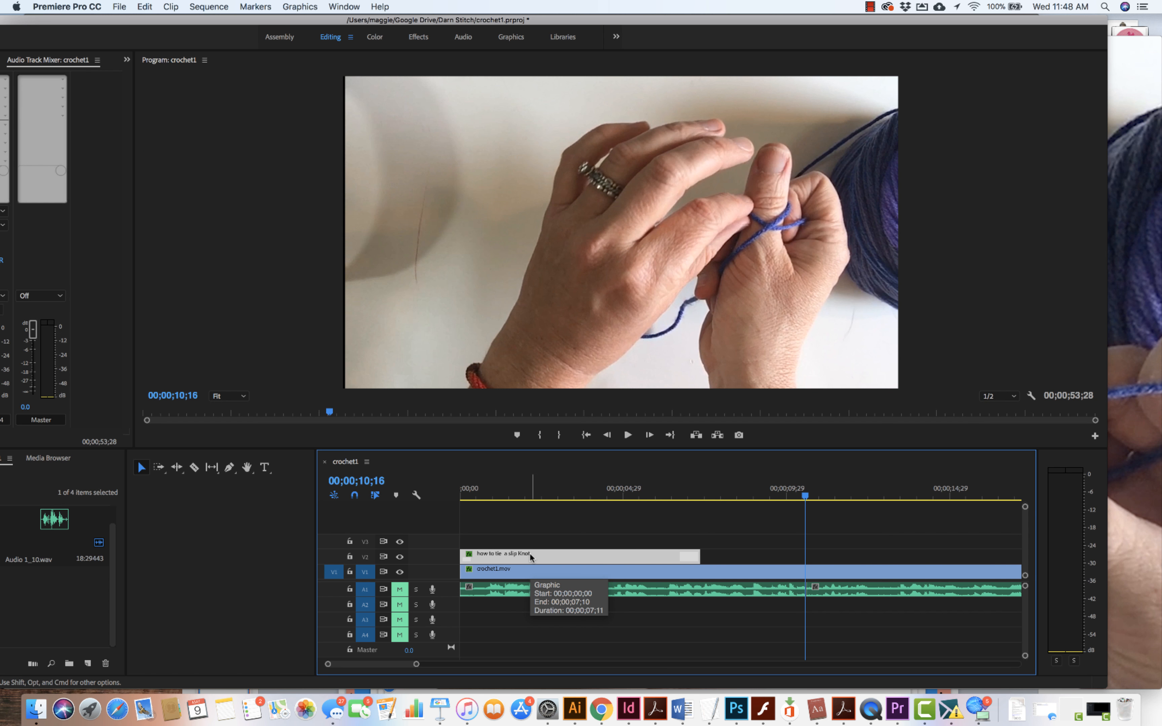
Delete the existing slip knot title graphic from track V2 and return the playhead to the start of the sequence
{"action": "key", "text": "Delete"}
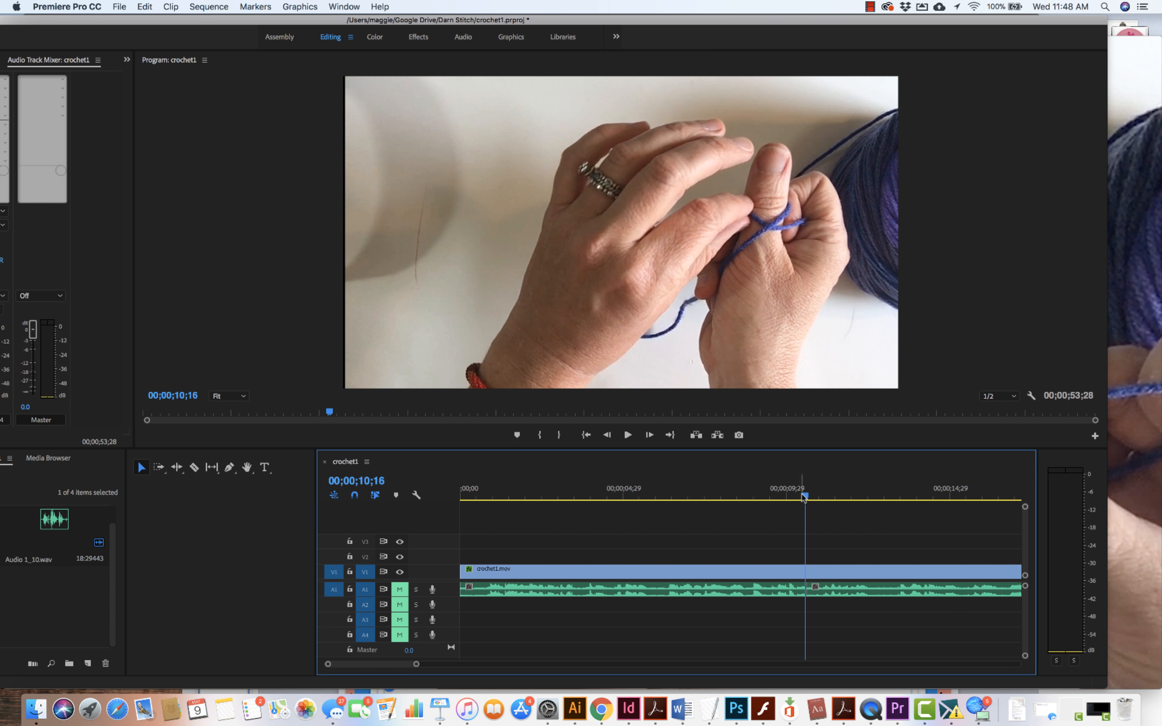
{"action": "left_click_drag", "start_coordinate": [806, 498], "coordinate": [461, 497]}
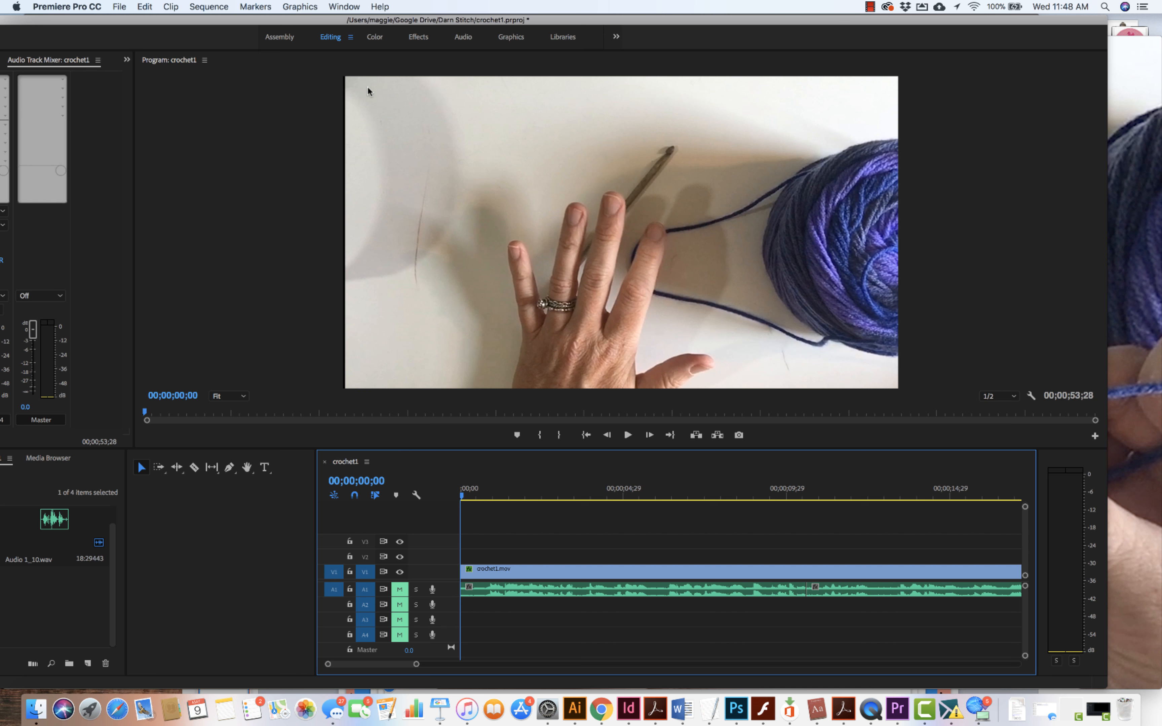
Switch to the Graphics workspace and add the Classic Live Overlay from Graphic Overlays above the video at the sequence start, resolving its fonts
{"action": "left_click", "coordinate": [511, 38]}
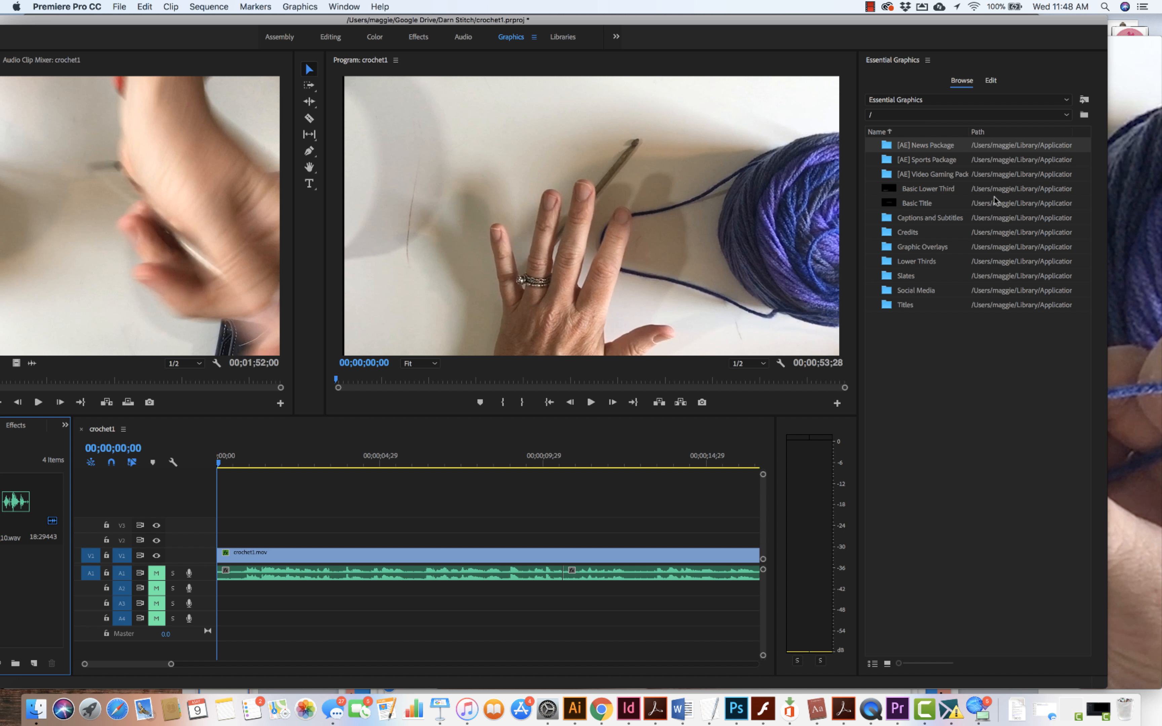
{"action": "left_click", "coordinate": [887, 248]}
{"action": "double_click", "coordinate": [887, 248]}
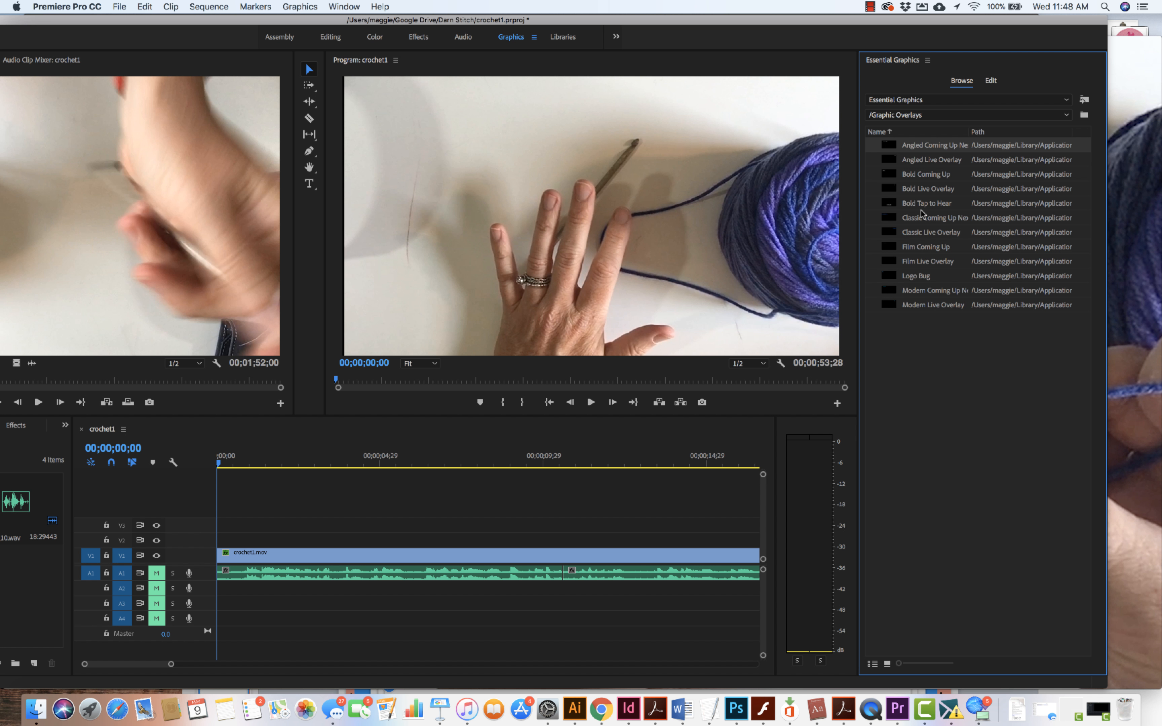
{"action": "left_click", "coordinate": [921, 233]}
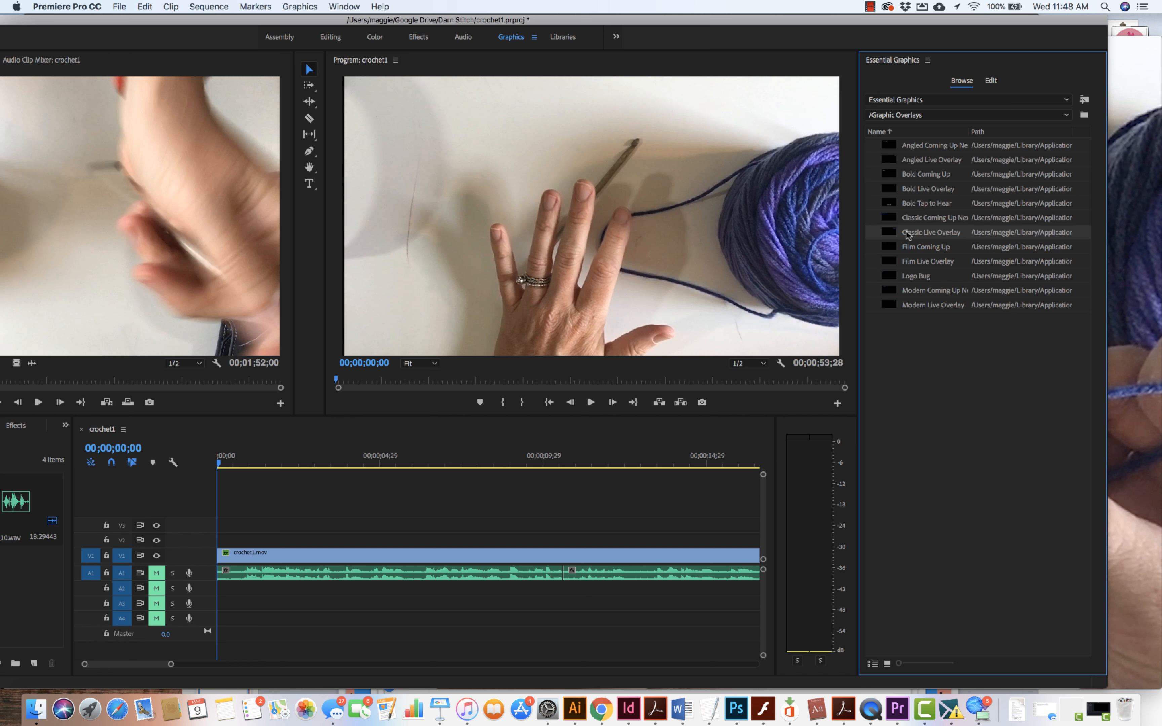
{"action": "left_click_drag", "start_coordinate": [908, 234], "coordinate": [208, 552]}
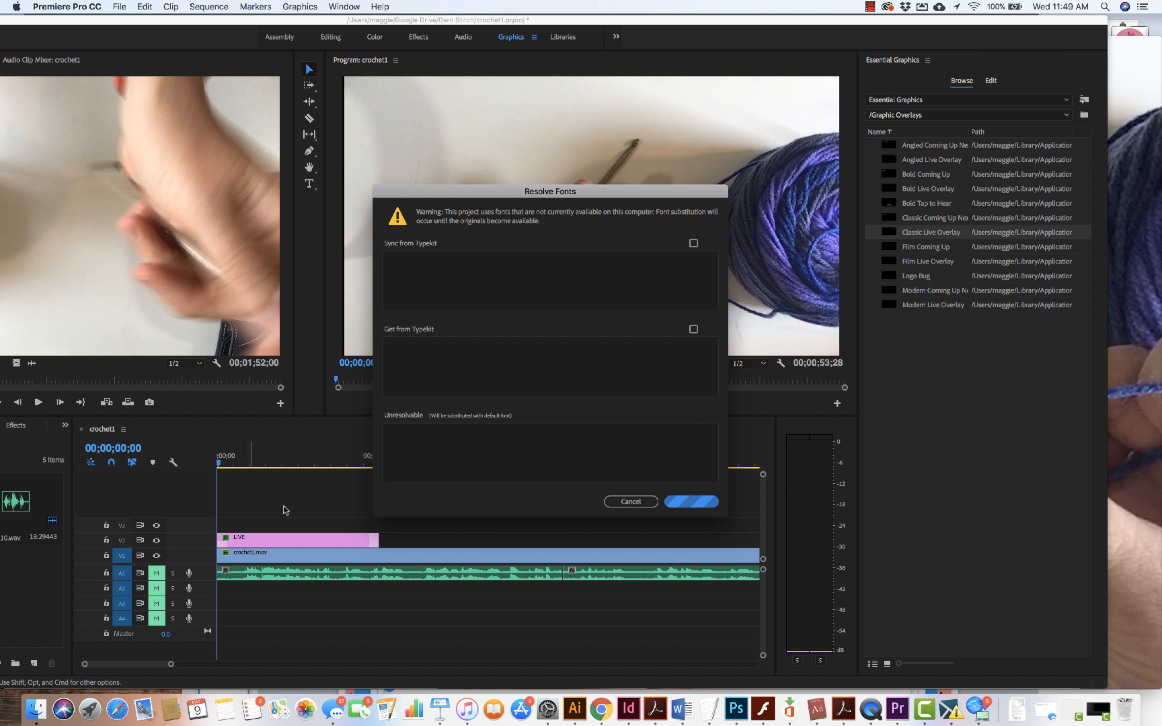
{"action": "left_click", "coordinate": [694, 503]}
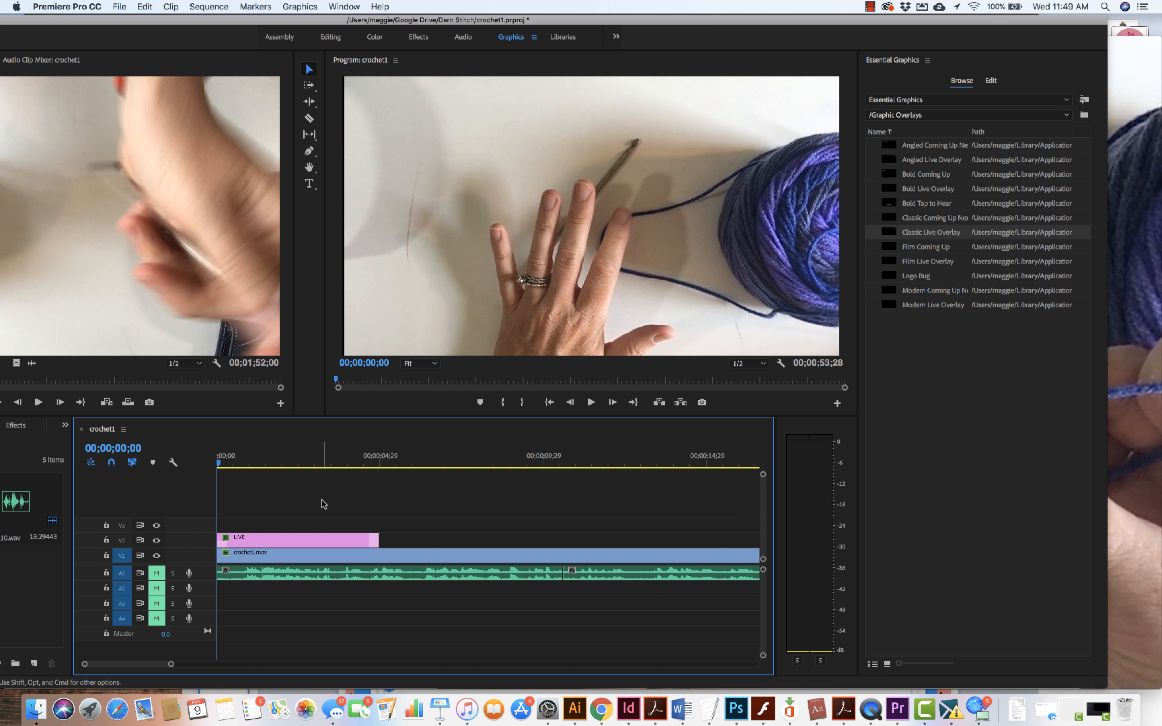
Play the sequence to preview the LIVE overlay, and inspect the graphic with the playhead at 00;00;01;16
{"action": "left_click", "coordinate": [591, 403]}
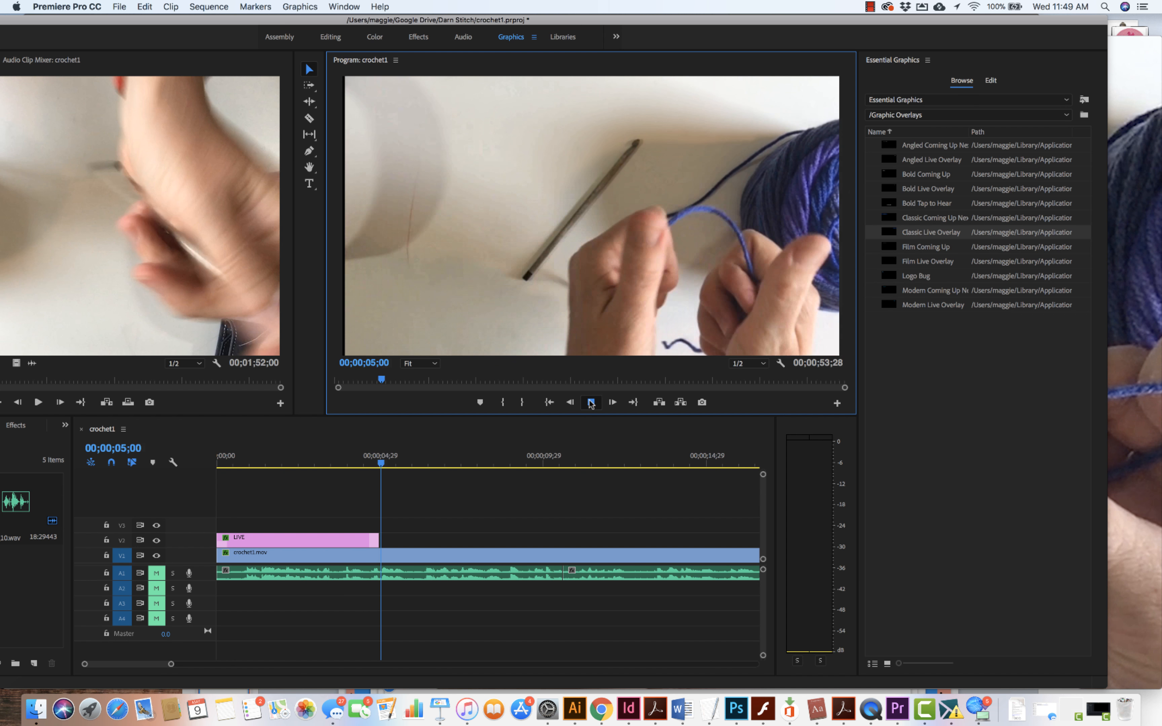
{"action": "left_click", "coordinate": [591, 402]}
{"action": "left_click", "coordinate": [289, 539]}
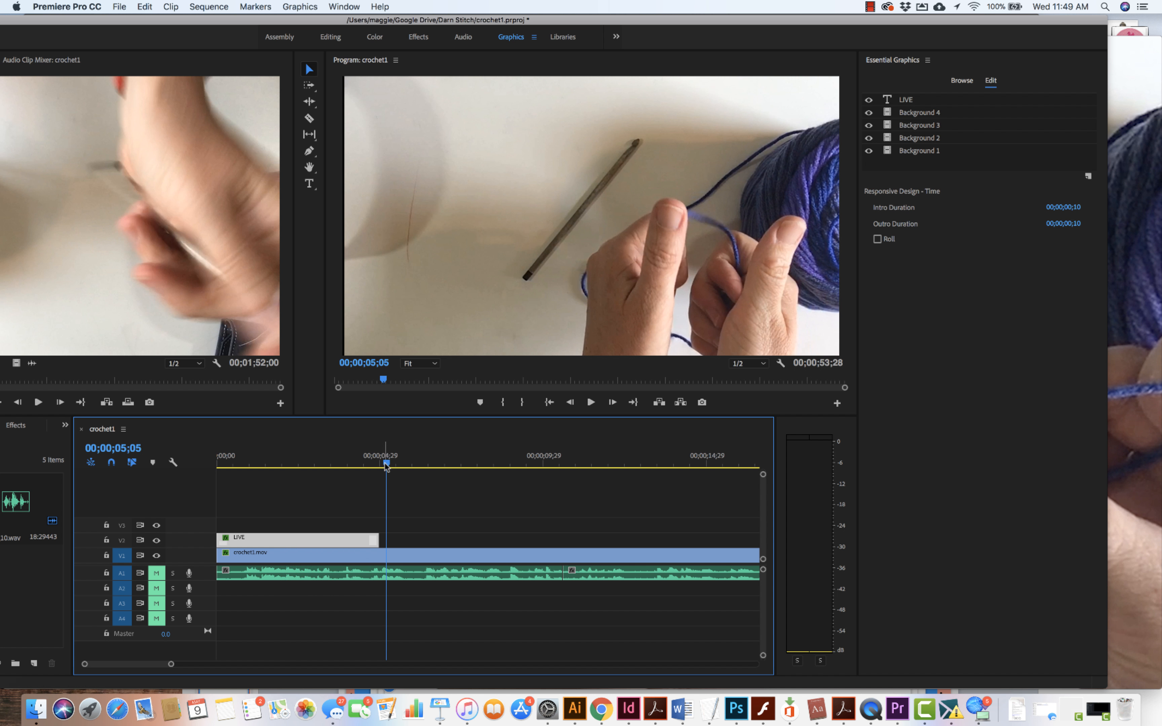
{"action": "left_click_drag", "start_coordinate": [387, 464], "coordinate": [265, 468]}
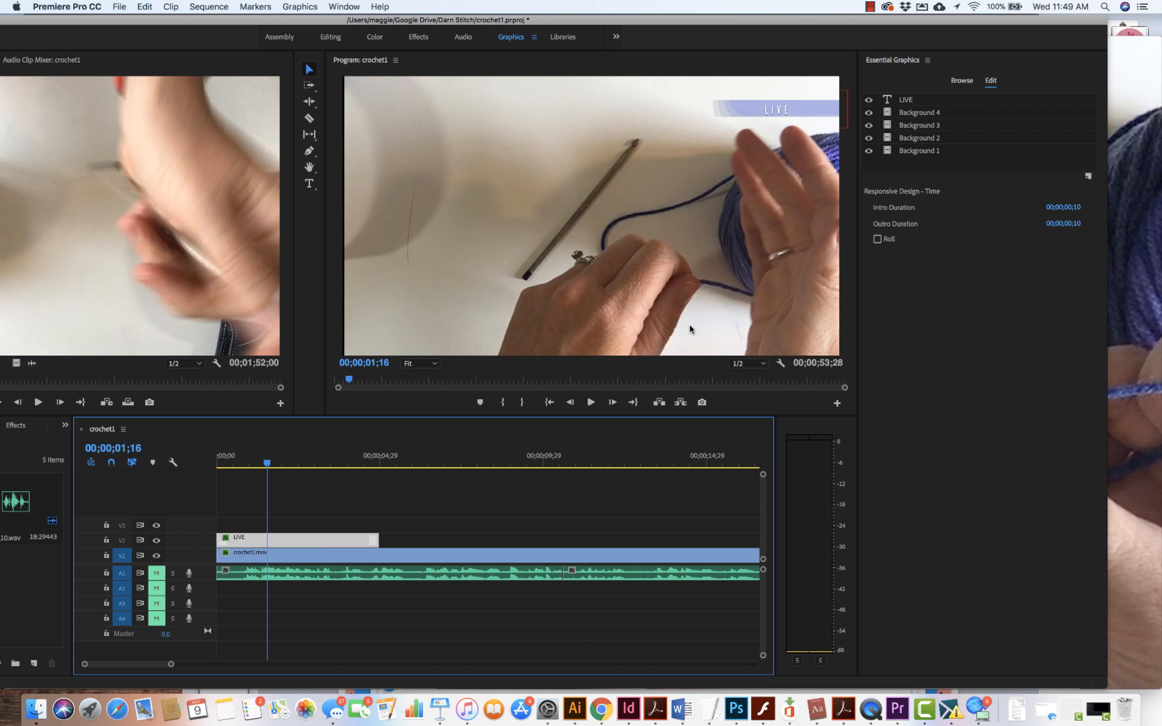
{"action": "left_click", "coordinate": [775, 113]}
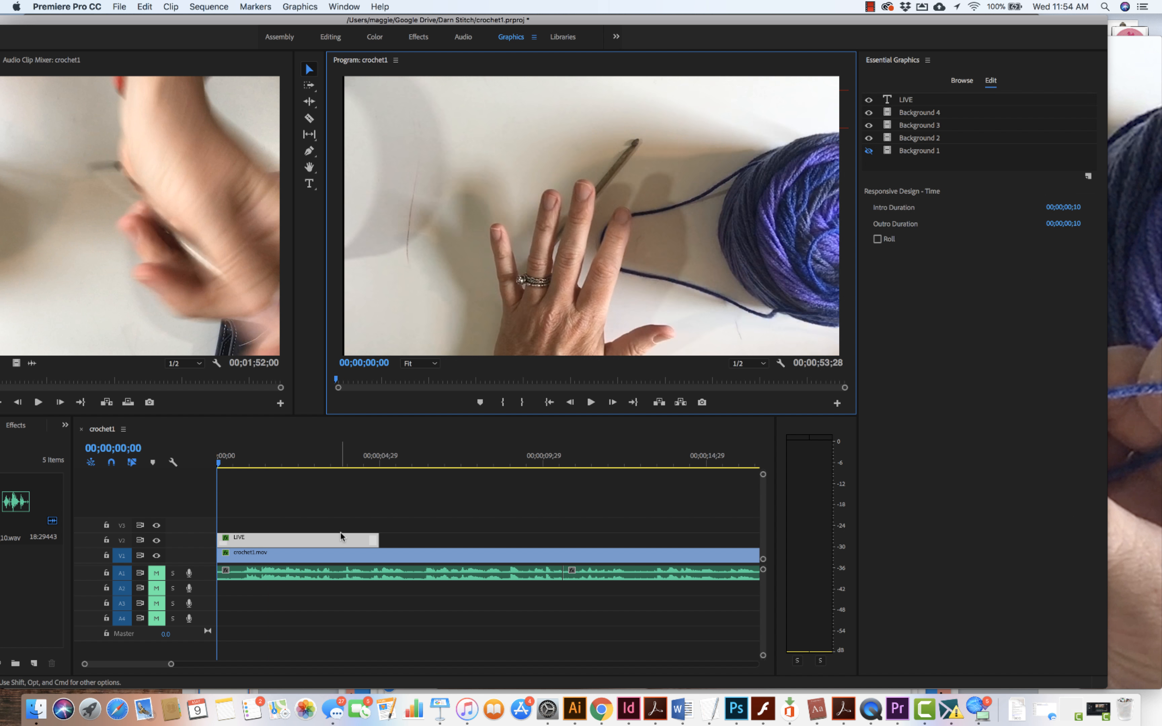
With the playhead at 00;00;00;24, toggle the layers of the LIVE graphic one by one, leaving the text and all four backgrounds visible
{"action": "left_click", "coordinate": [339, 537]}
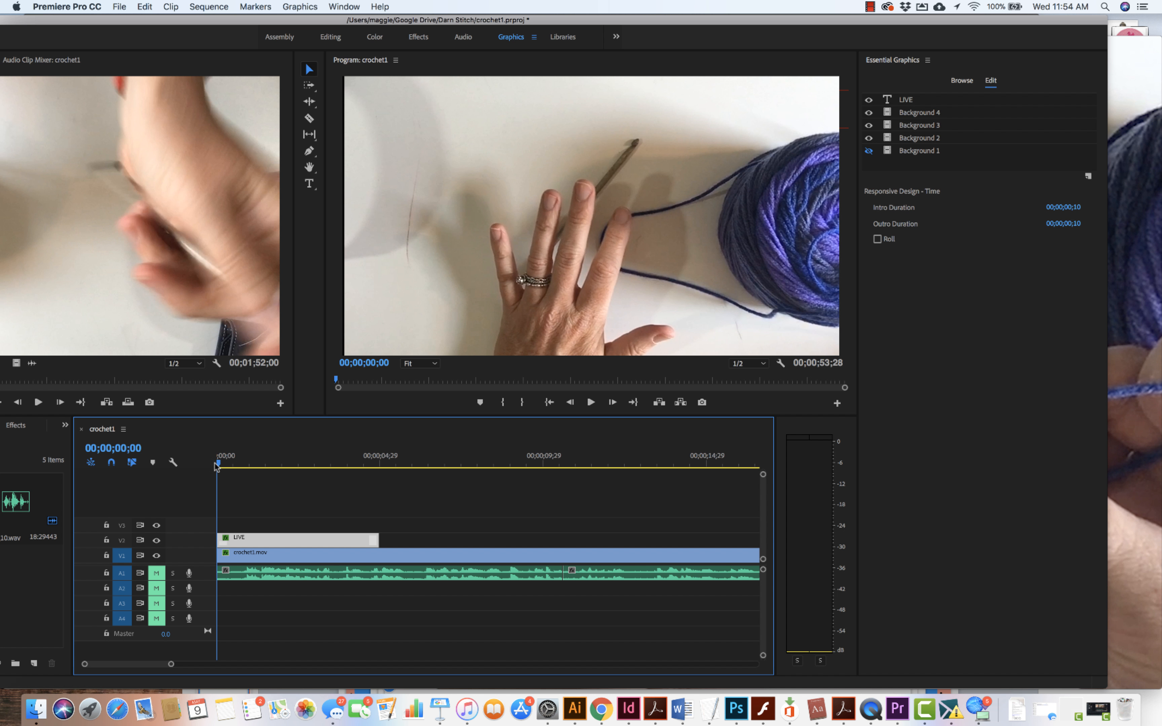
{"action": "left_click_drag", "start_coordinate": [217, 465], "coordinate": [243, 457]}
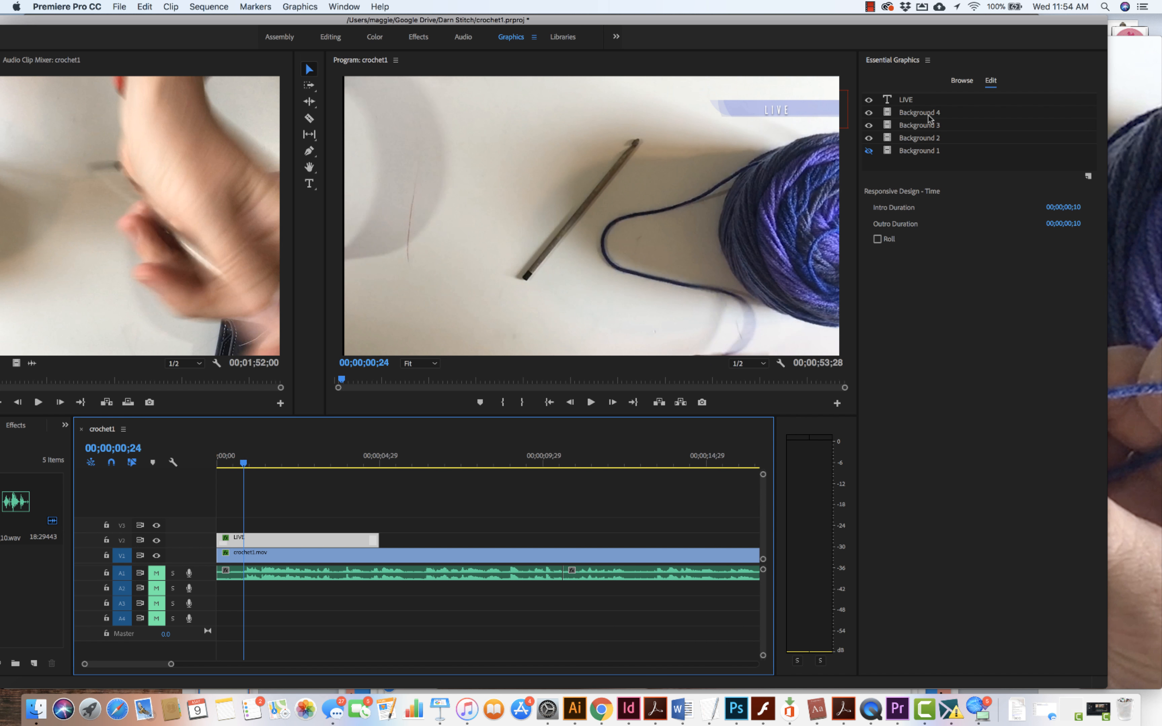
{"action": "left_click", "coordinate": [868, 99]}
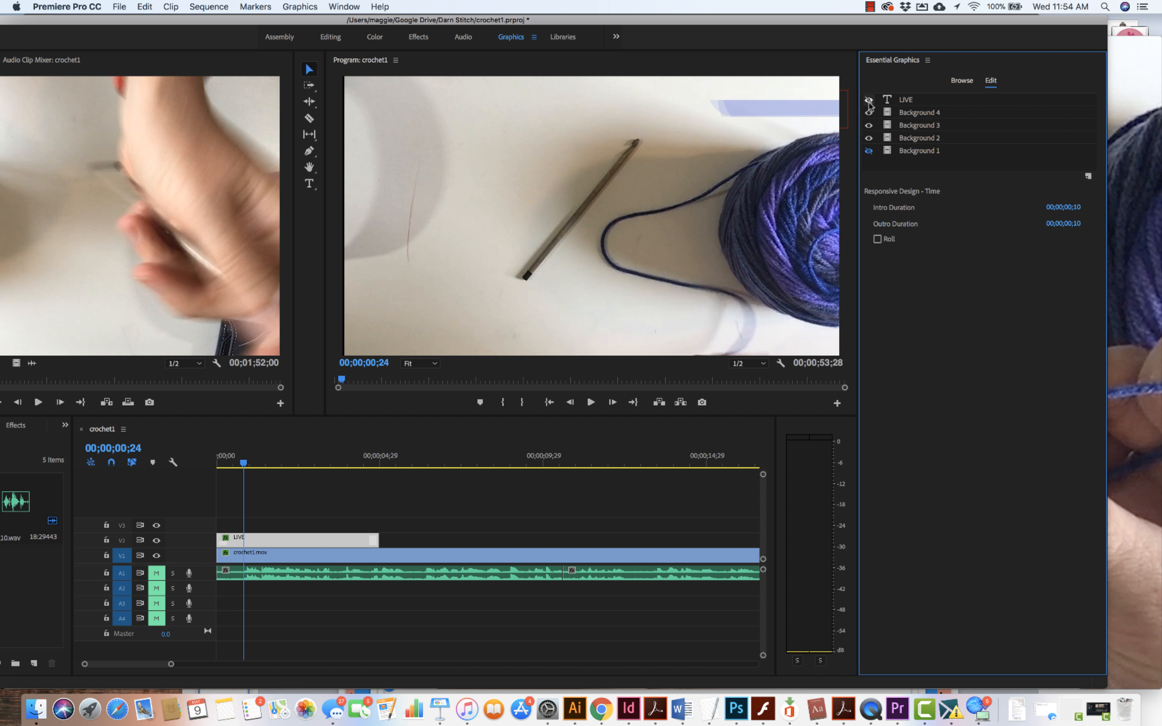
{"action": "left_click", "coordinate": [868, 113]}
{"action": "left_click", "coordinate": [868, 124]}
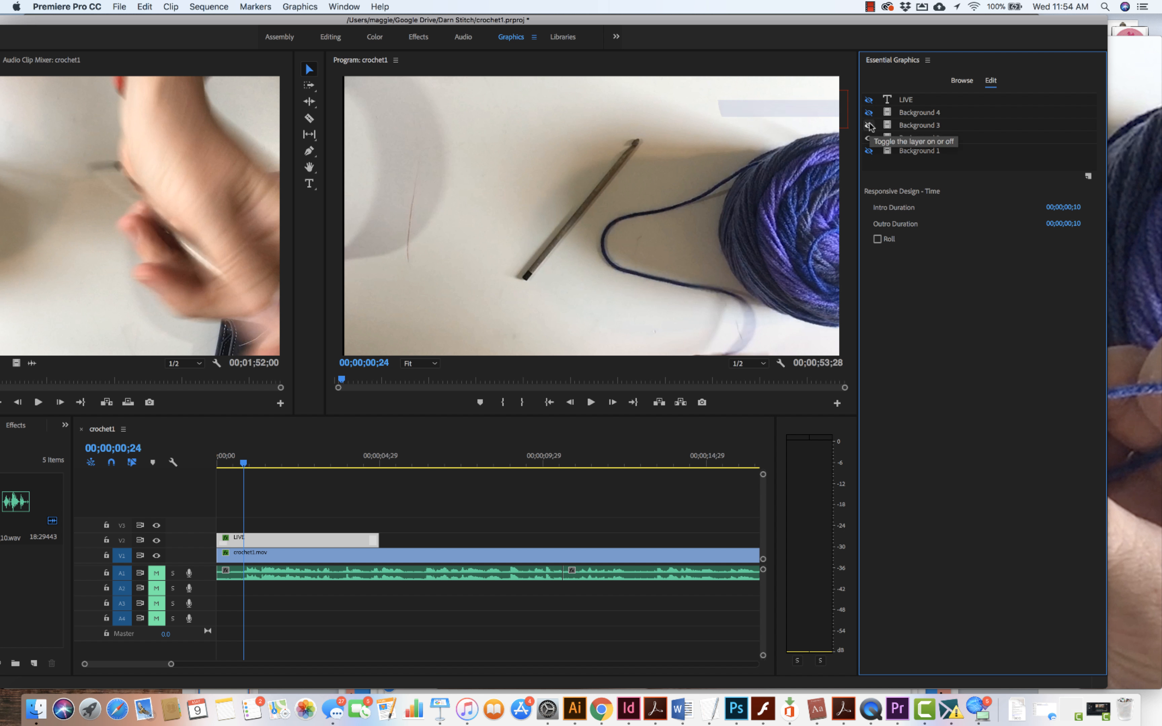
{"action": "left_click", "coordinate": [869, 138]}
{"action": "left_click", "coordinate": [869, 150]}
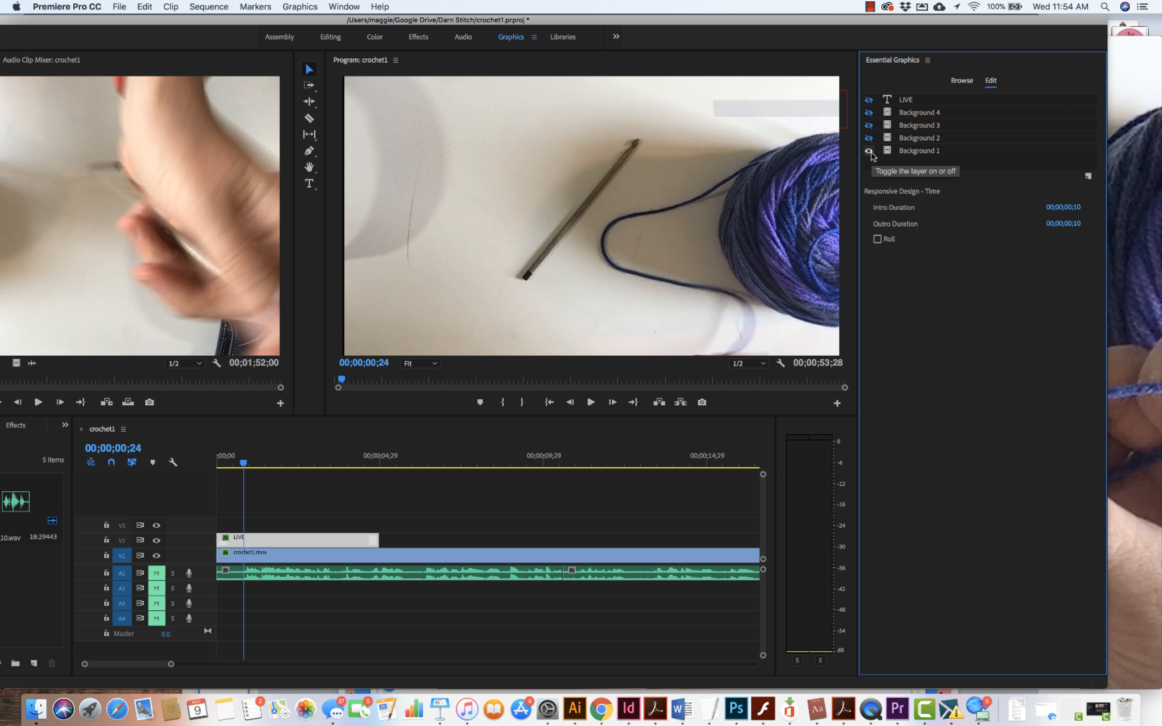
{"action": "left_click", "coordinate": [869, 138]}
{"action": "left_click", "coordinate": [869, 125]}
{"action": "left_click", "coordinate": [868, 112]}
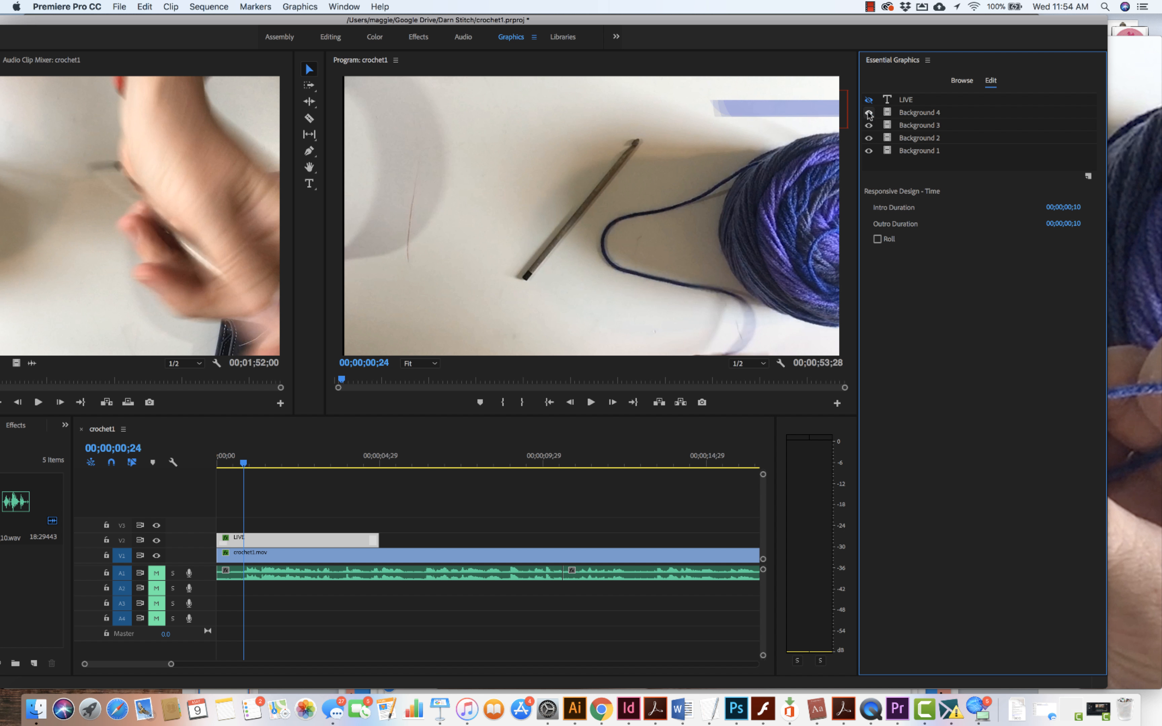
{"action": "left_click", "coordinate": [868, 99]}
Replace the overlay's LIVE text with "How to make a slip knot" and move it right to about -50.6, 83.7
{"action": "left_click", "coordinate": [905, 101]}
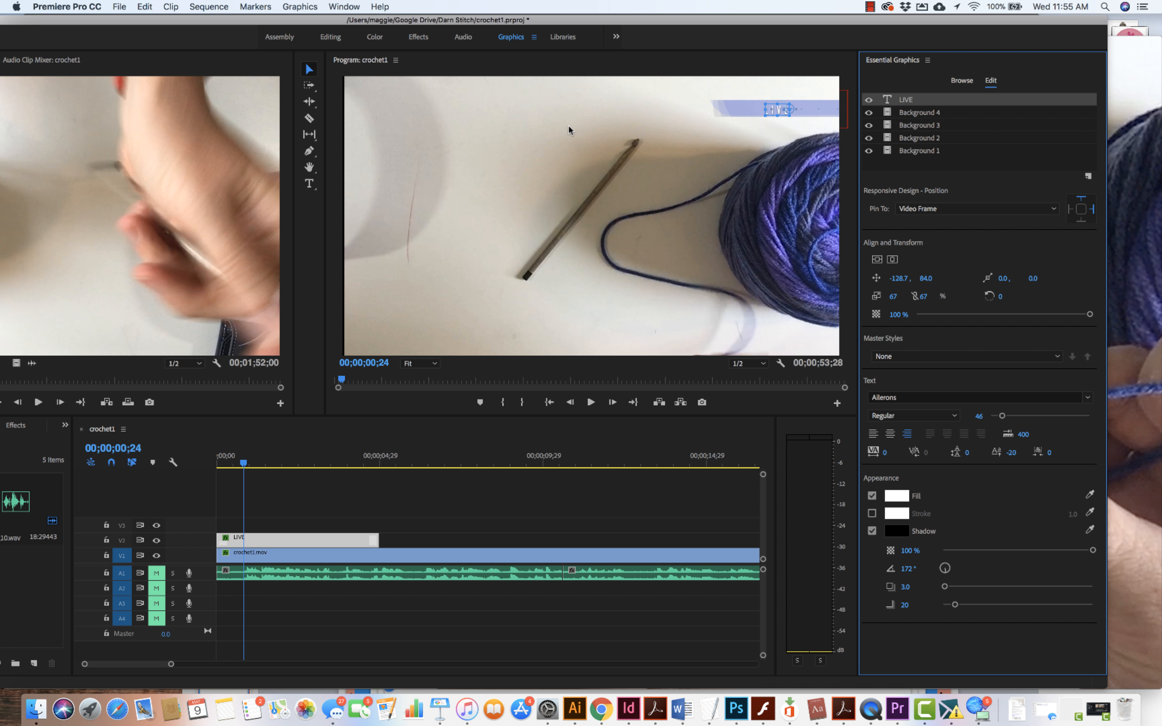
{"action": "key", "text": "t"}
{"action": "left_click", "coordinate": [311, 188]}
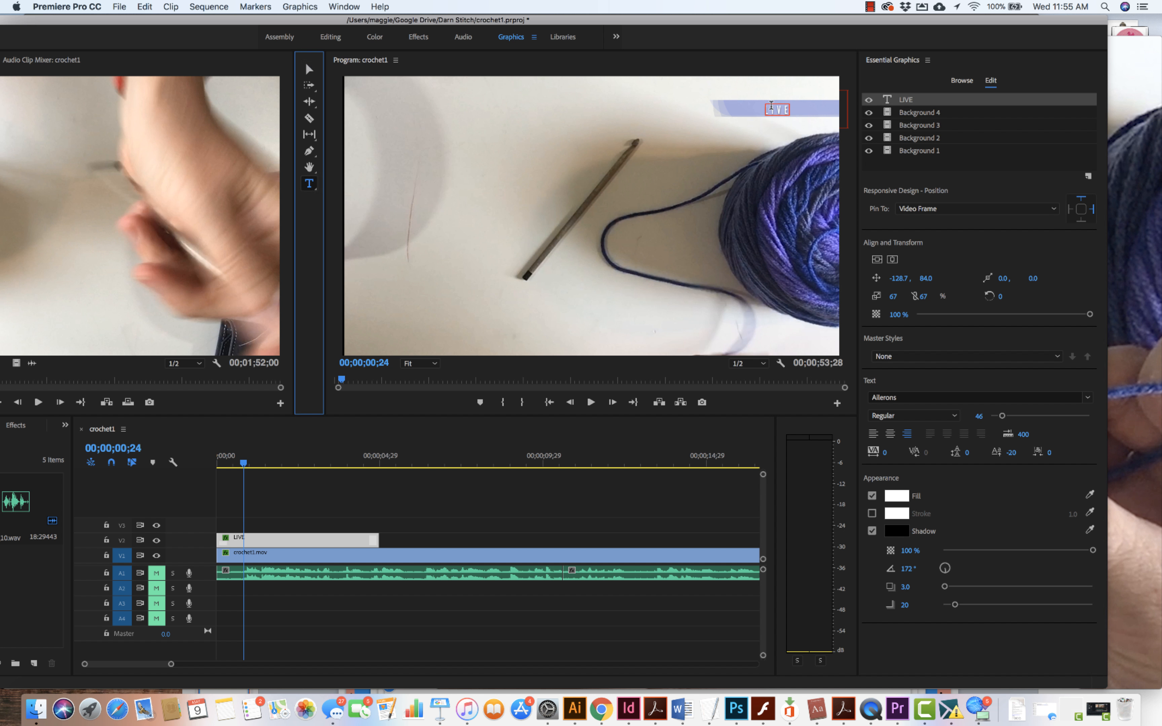
{"action": "left_click", "coordinate": [777, 110]}
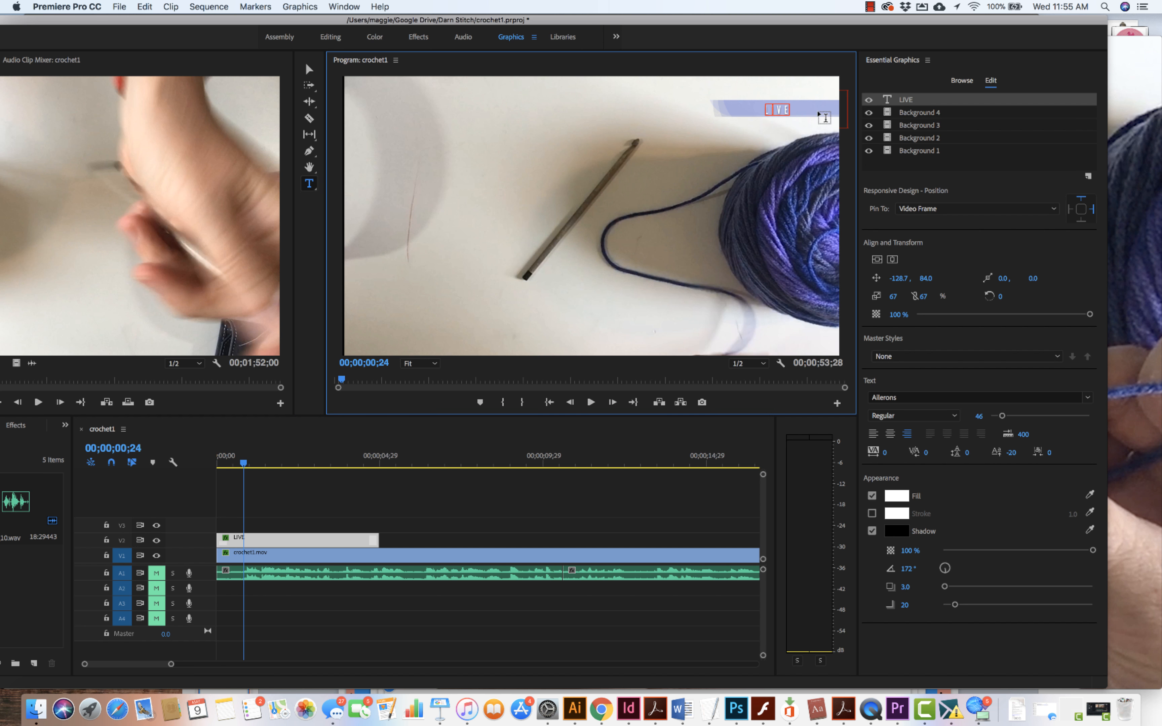
{"action": "key", "text": "BackSpace"}
{"action": "key", "text": "BackSpace"}
{"action": "key", "text": "BackSpace"}
{"action": "type", "text": "How to make a "}
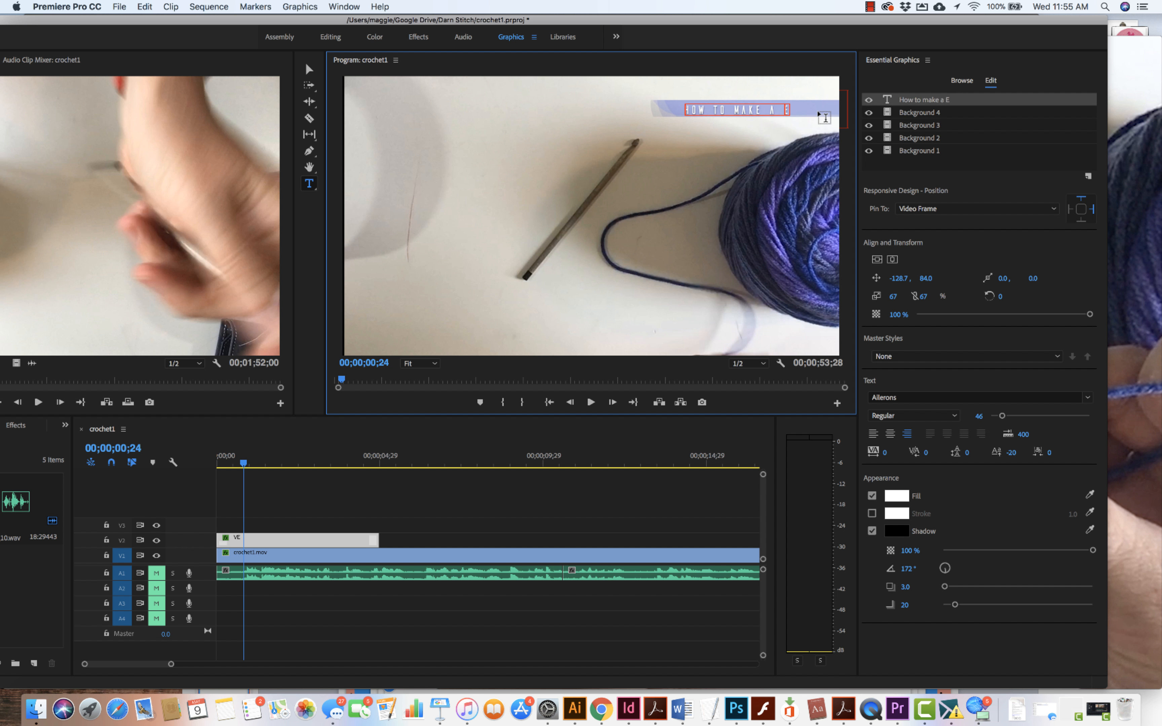
{"action": "type", "text": "slip knot"}
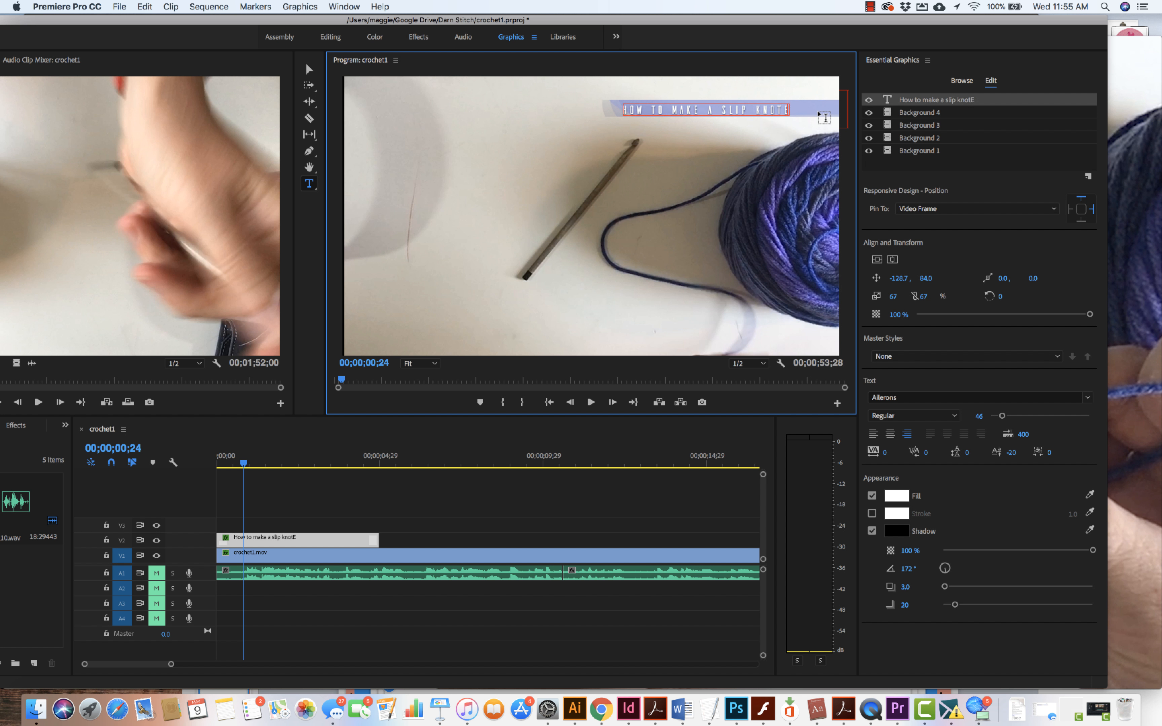
{"action": "key", "text": "Delete"}
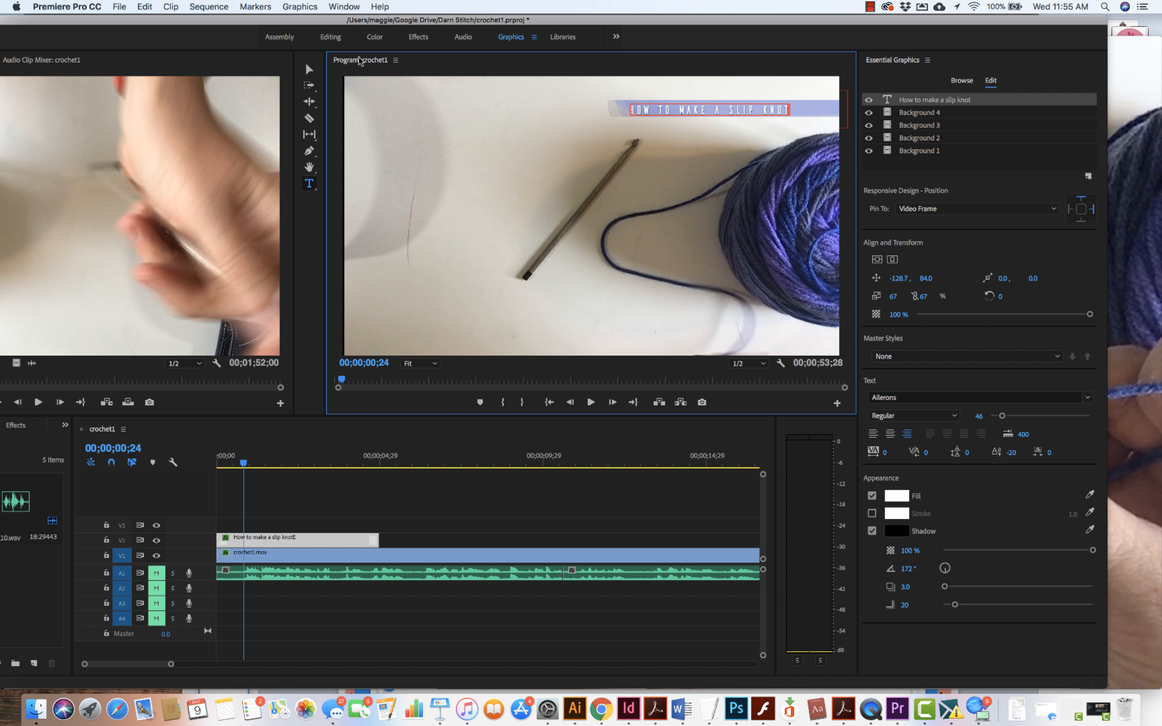
{"action": "left_click", "coordinate": [309, 69]}
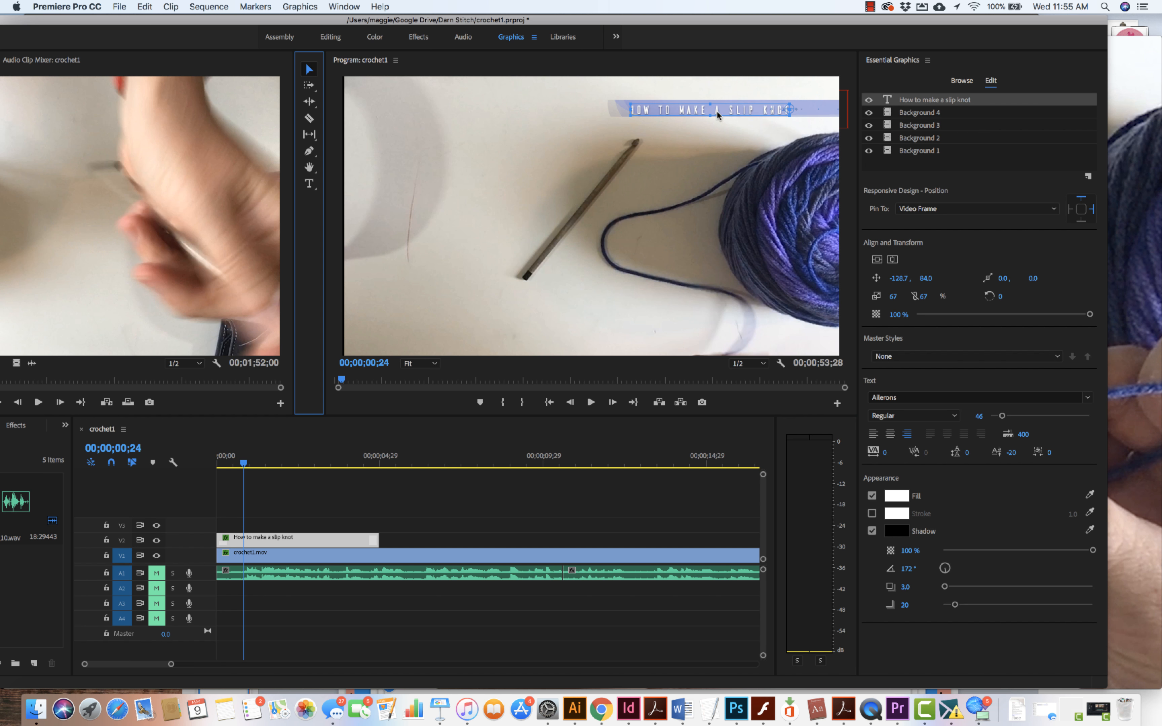
{"action": "left_click_drag", "start_coordinate": [717, 110], "coordinate": [748, 103]}
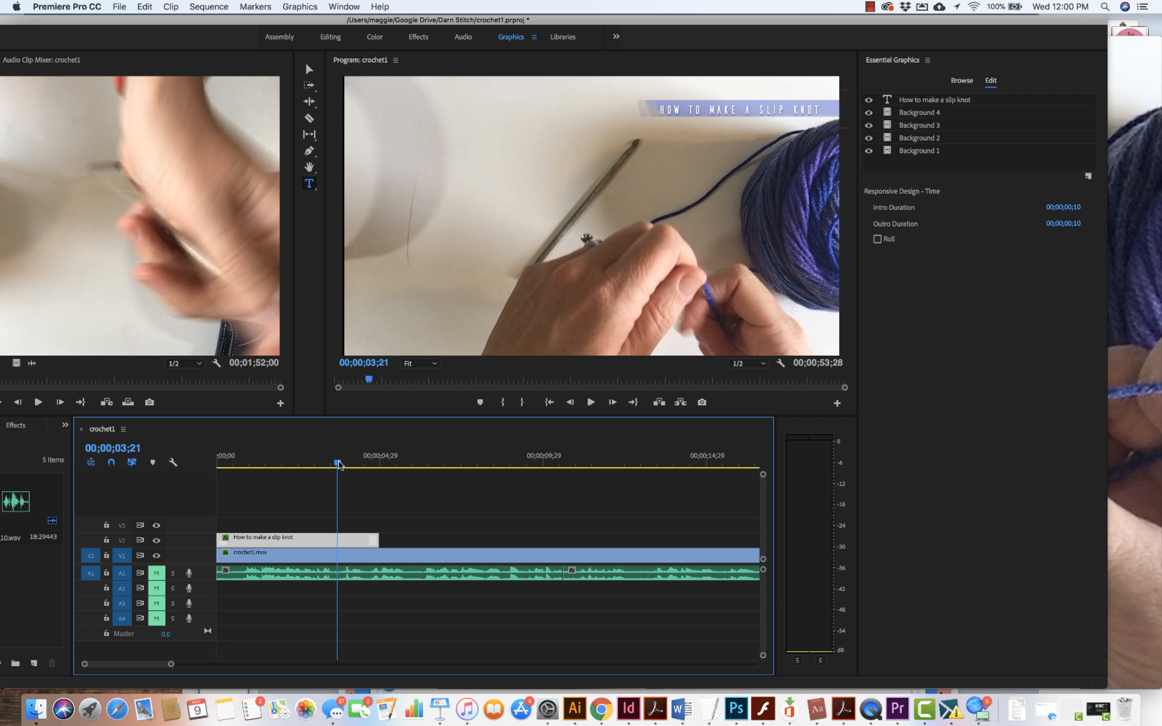
Try to change the title's font to Andale Mono and increase its size with only a text cursor placed in it
{"action": "left_click", "coordinate": [765, 110]}
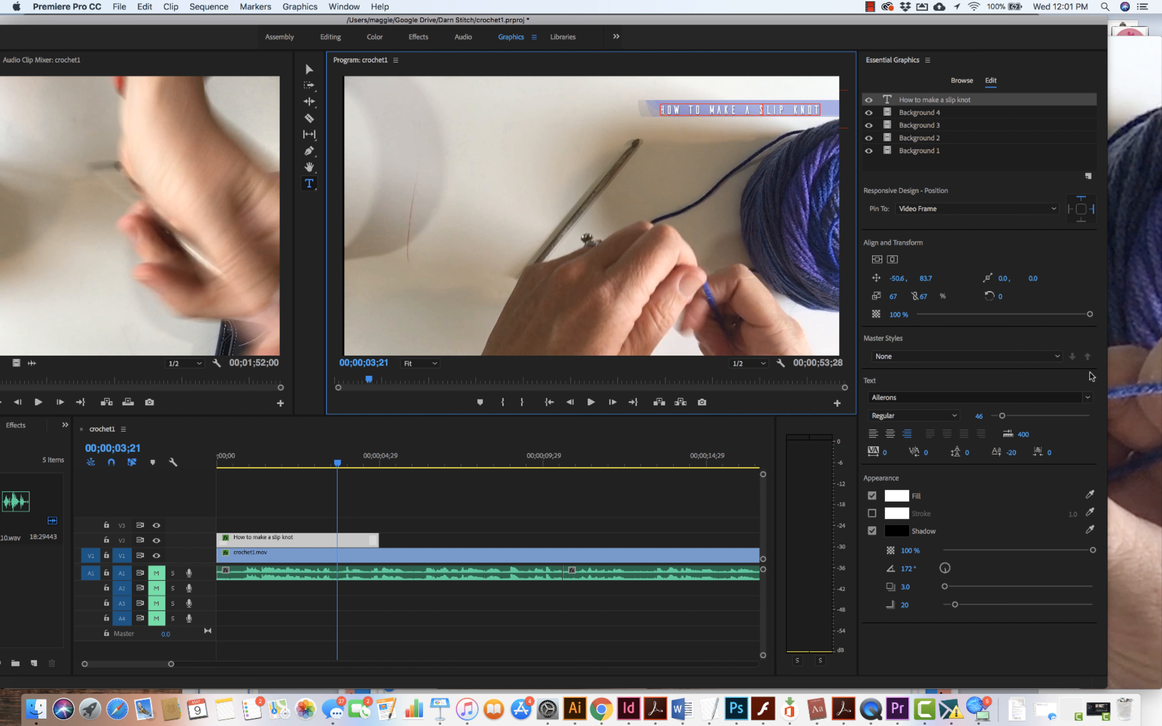
{"action": "left_click", "coordinate": [1089, 398]}
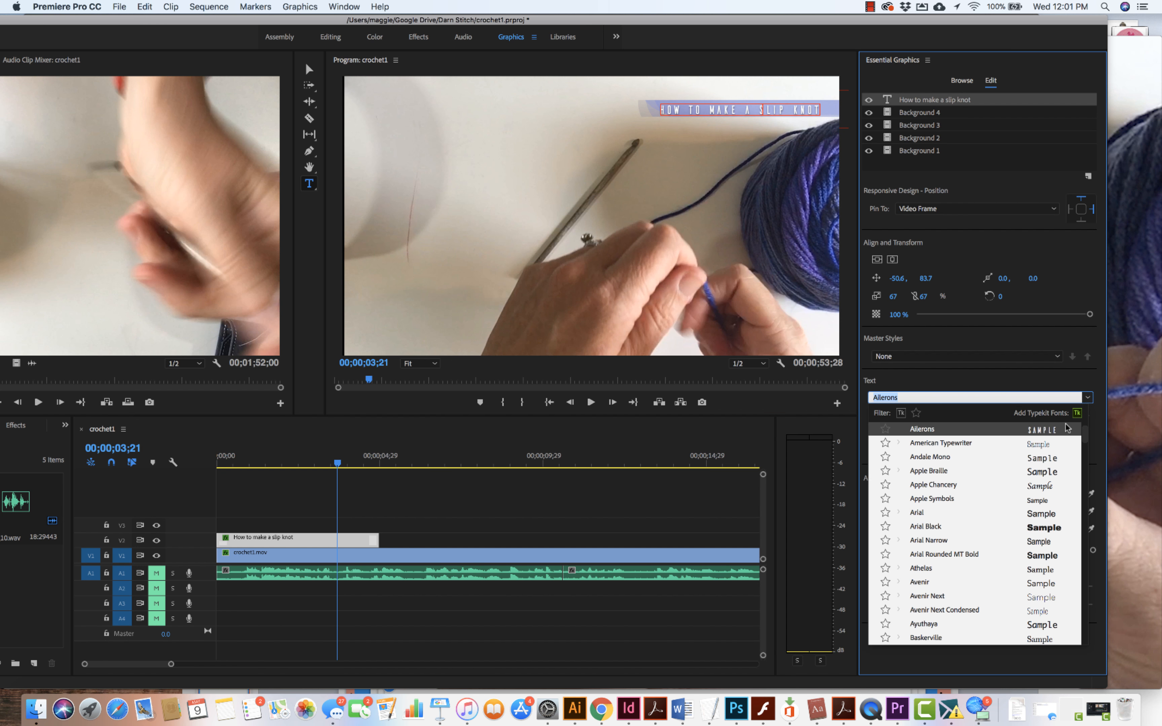
{"action": "left_click", "coordinate": [1033, 460]}
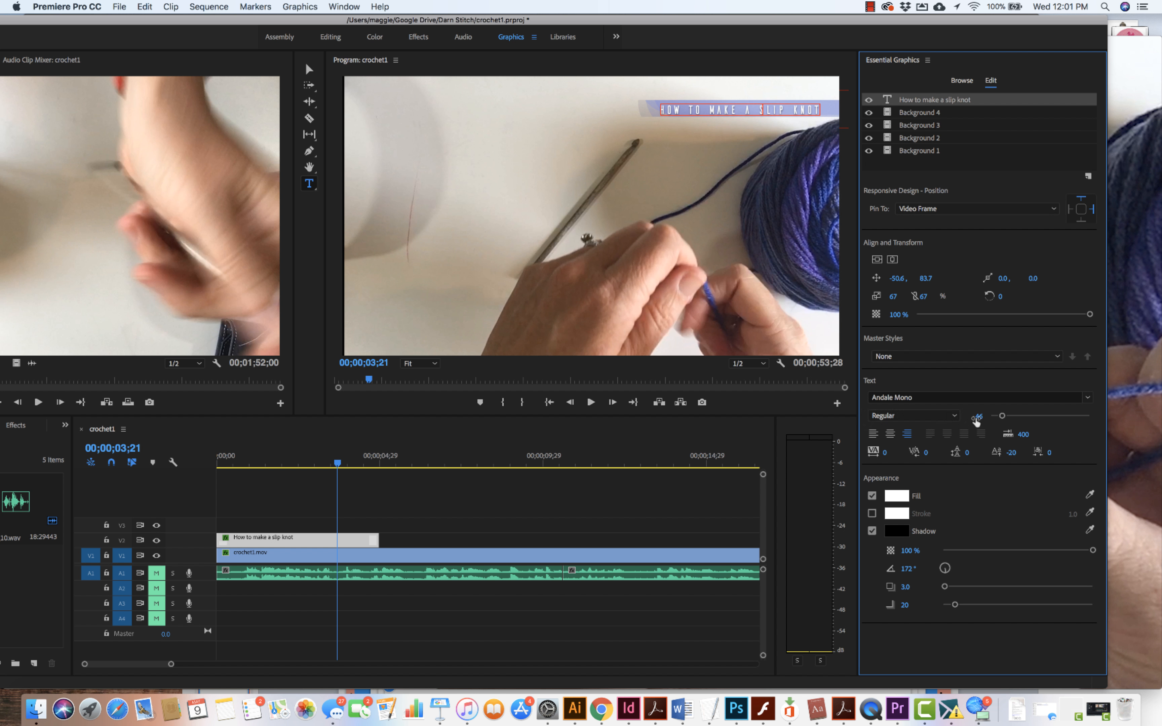
{"action": "left_click_drag", "start_coordinate": [1003, 417], "coordinate": [1019, 416]}
Select the entire title text, set its font to American Typewriter Condensed Light, and adjust its tracking
{"action": "triple_click", "coordinate": [727, 109]}
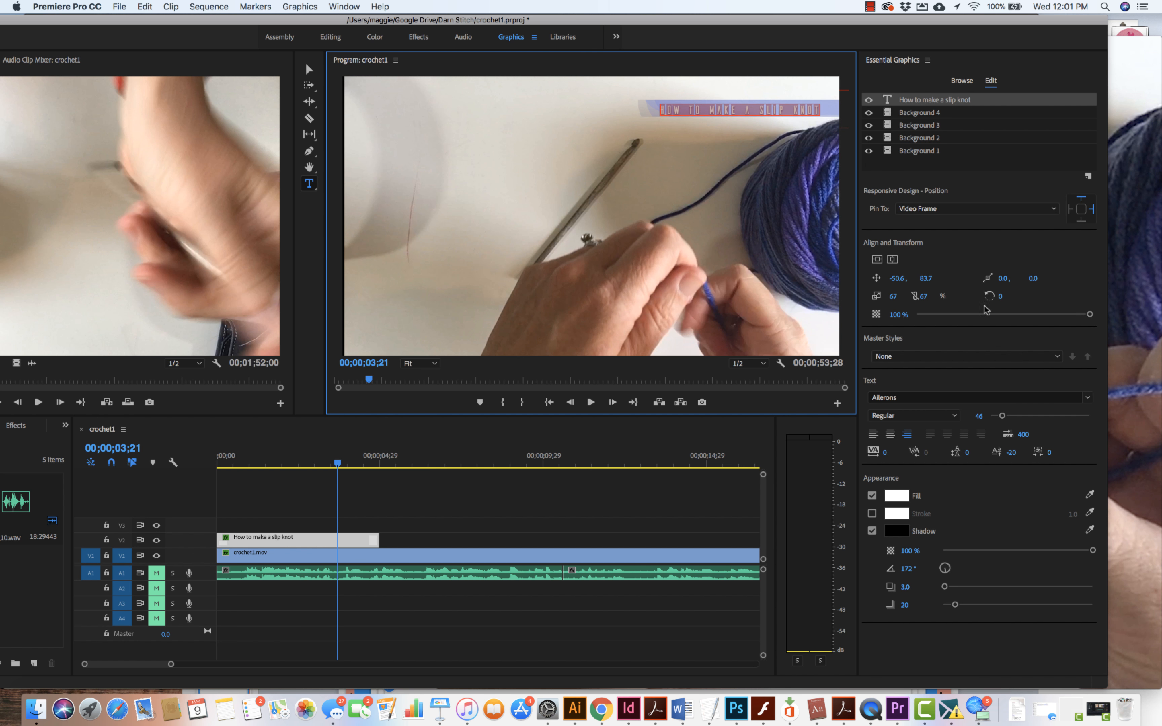
{"action": "left_click", "coordinate": [1088, 398]}
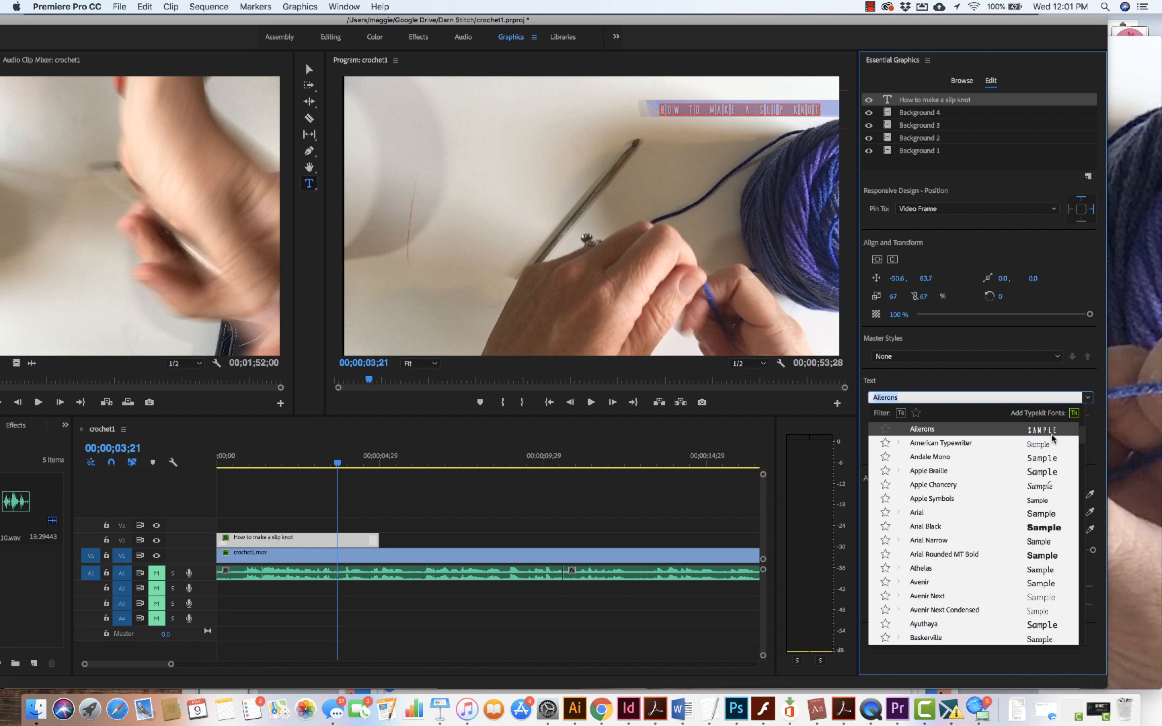
{"action": "left_click", "coordinate": [964, 444]}
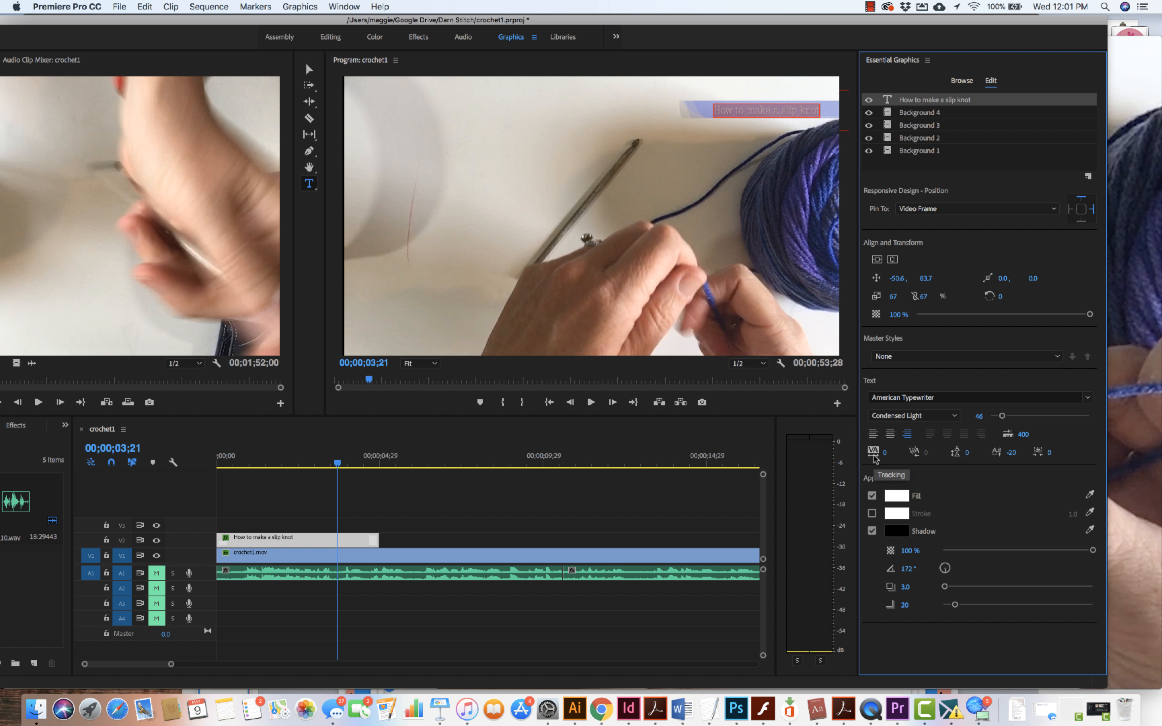
{"action": "left_click_drag", "start_coordinate": [875, 459], "coordinate": [883, 457]}
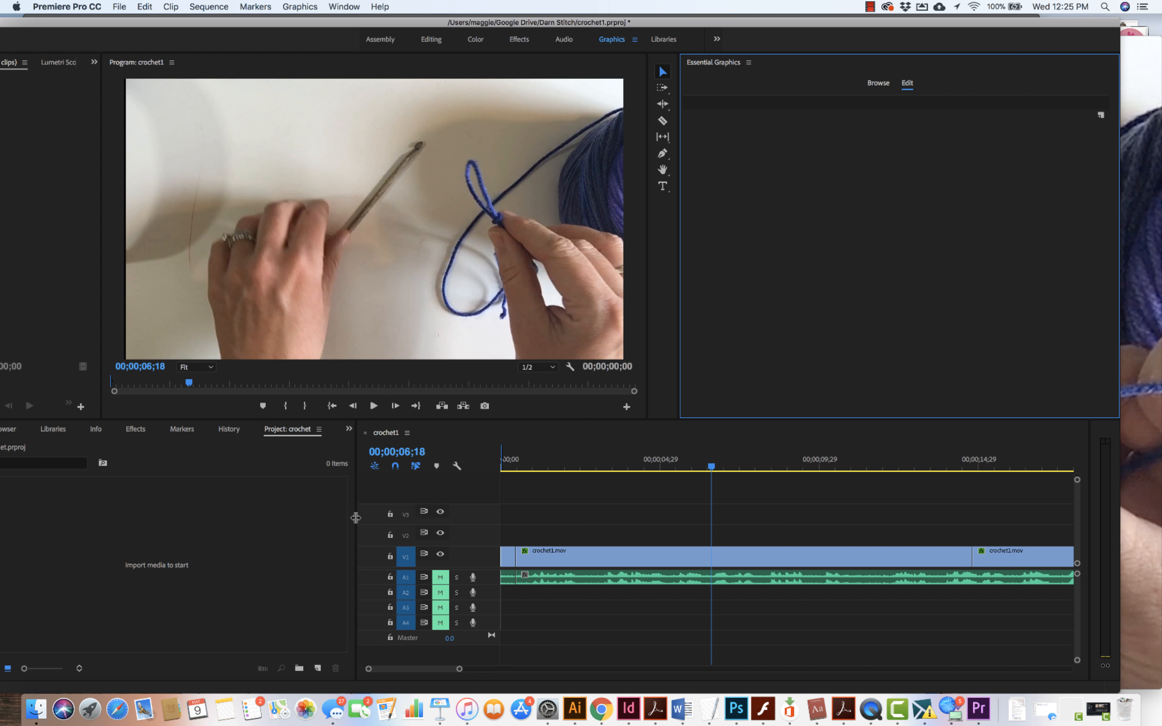
Widen the timeline and the Program monitor by shrinking the panels beside them
{"action": "left_click_drag", "start_coordinate": [355, 518], "coordinate": [66, 495]}
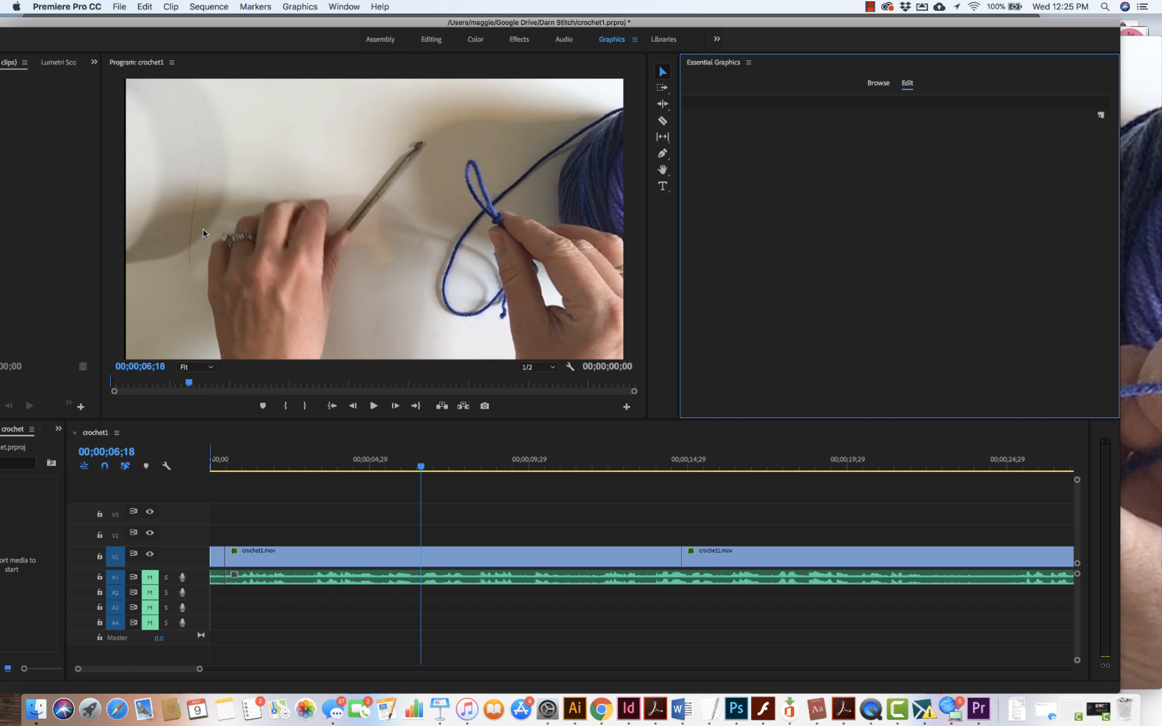
{"action": "left_click_drag", "start_coordinate": [102, 239], "coordinate": [47, 235]}
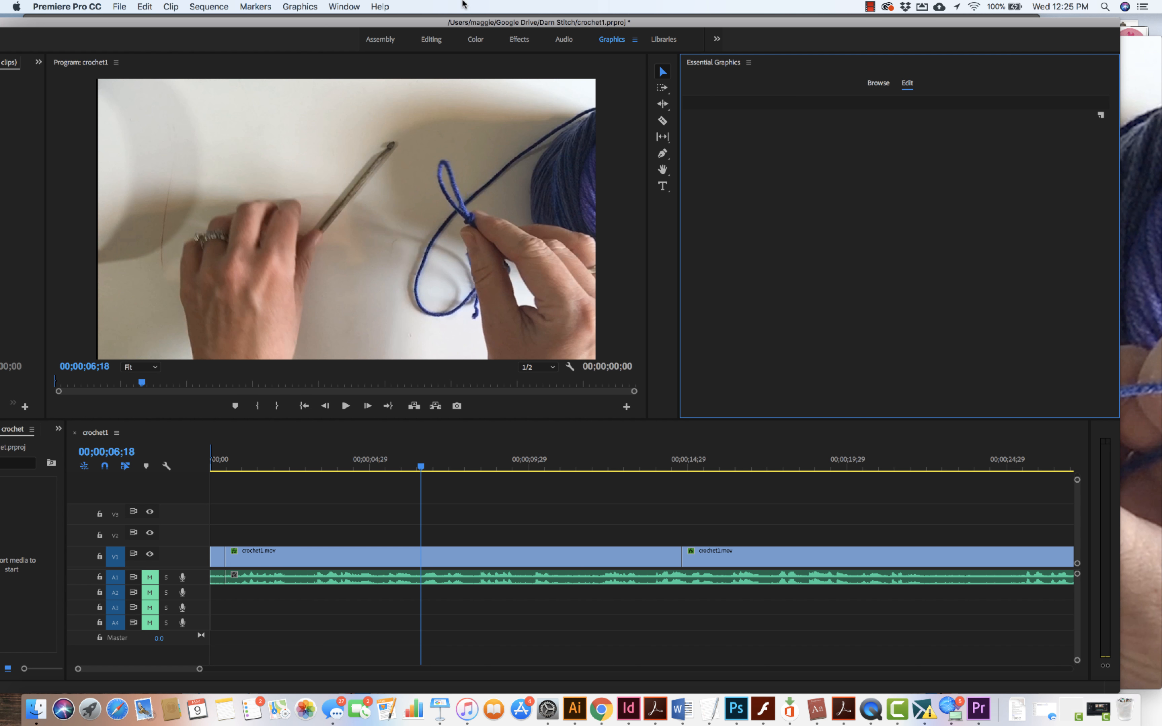
{"action": "left_click", "coordinate": [345, 7]}
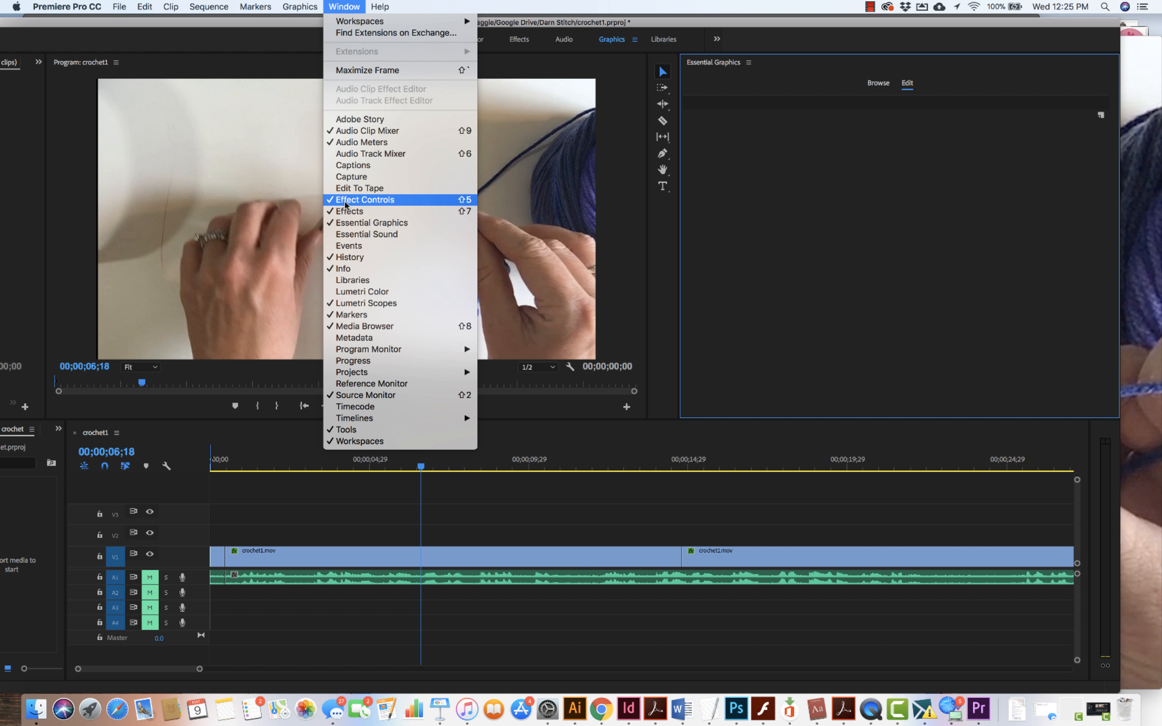
{"action": "left_click", "coordinate": [424, 7]}
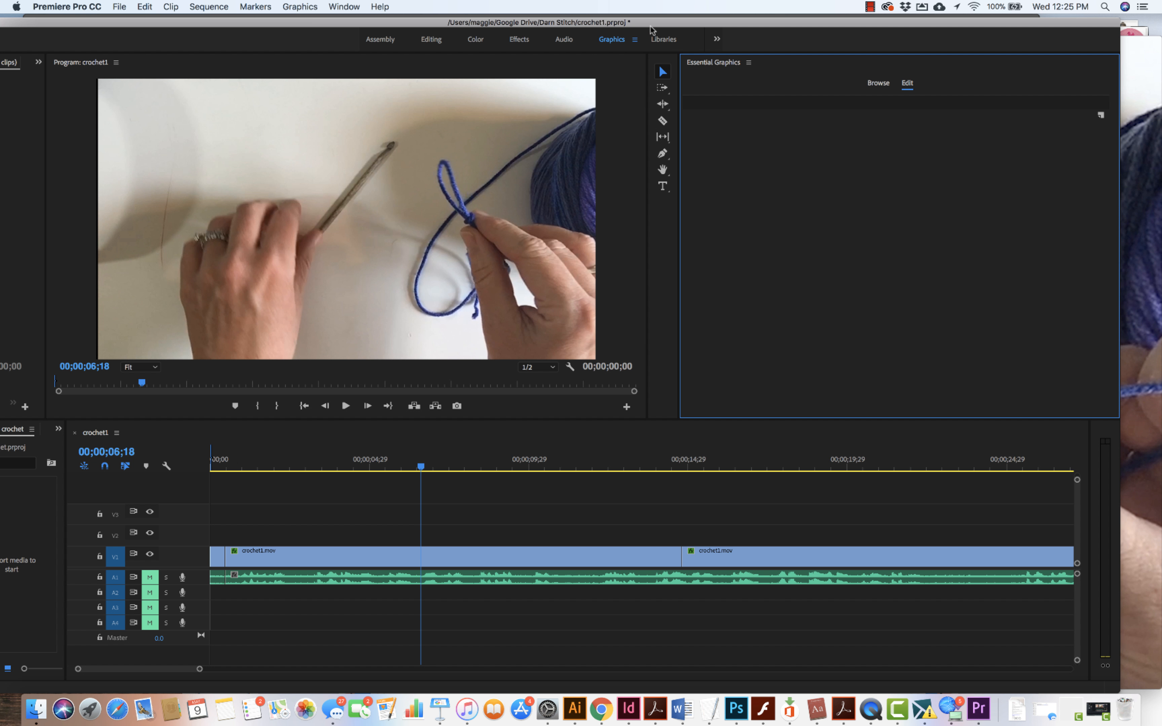
{"action": "left_click_drag", "start_coordinate": [654, 22], "coordinate": [659, 22]}
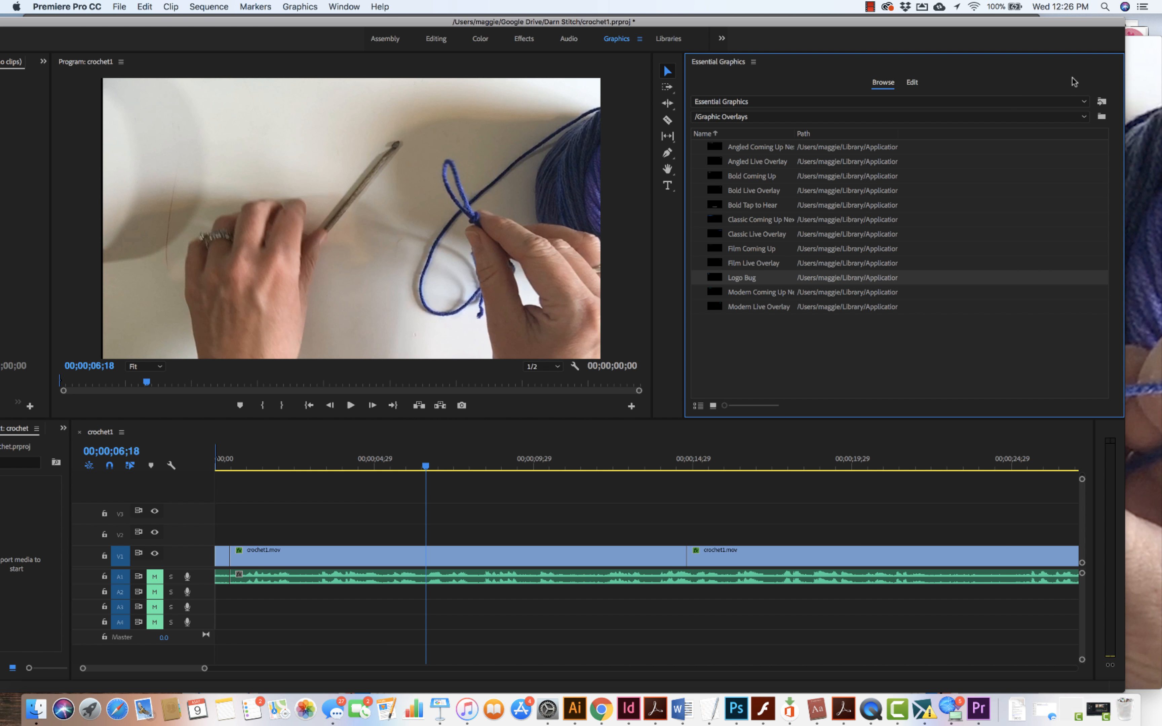
Add the Angled Lower Third template from the Lower Thirds folder to track V2, over the early part of the crochet footage
{"action": "left_click", "coordinate": [1083, 118]}
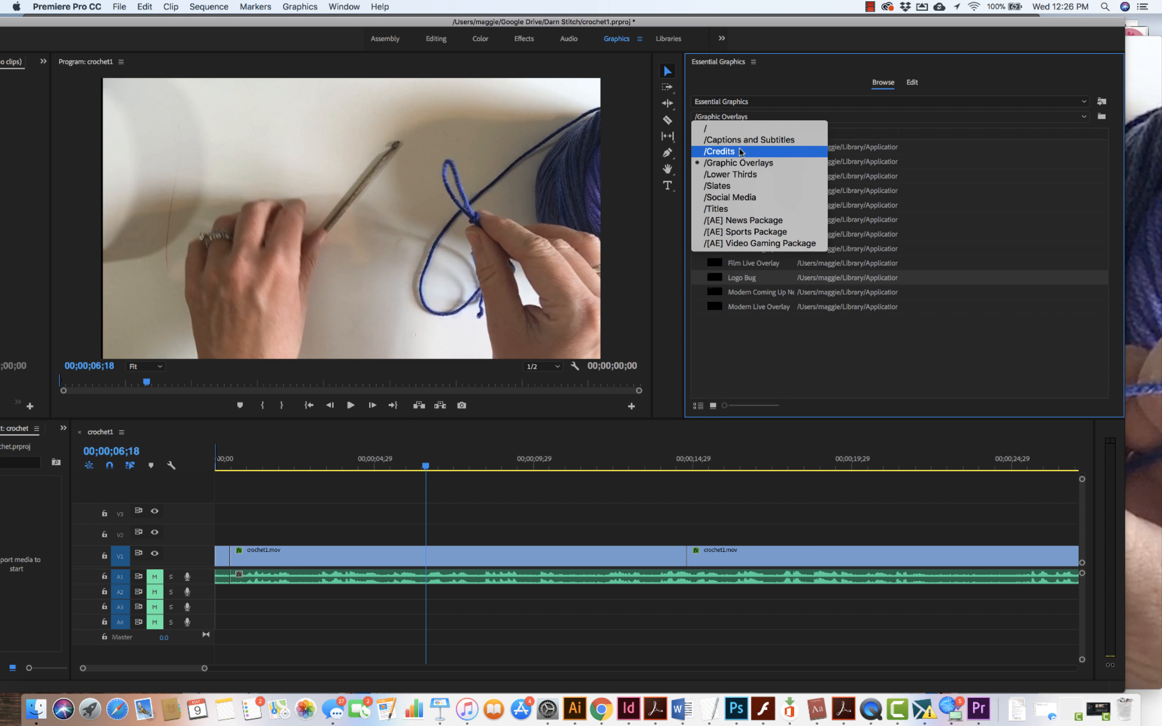
{"action": "left_click", "coordinate": [731, 176]}
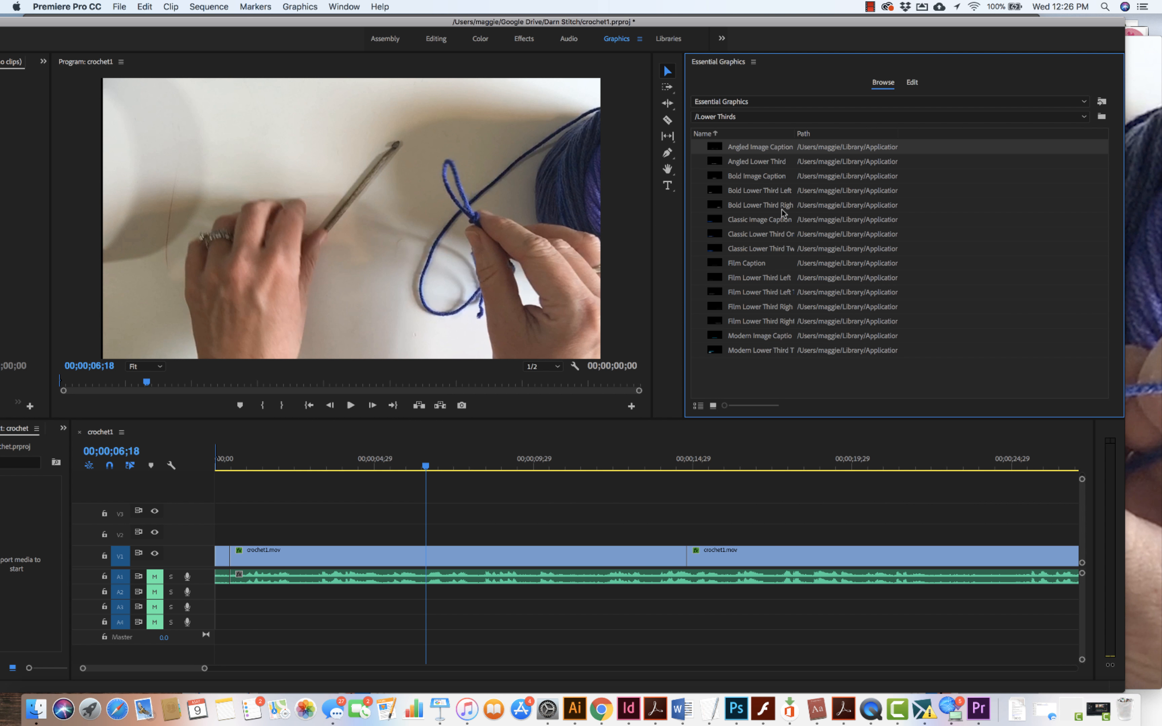
{"action": "left_click", "coordinate": [753, 162]}
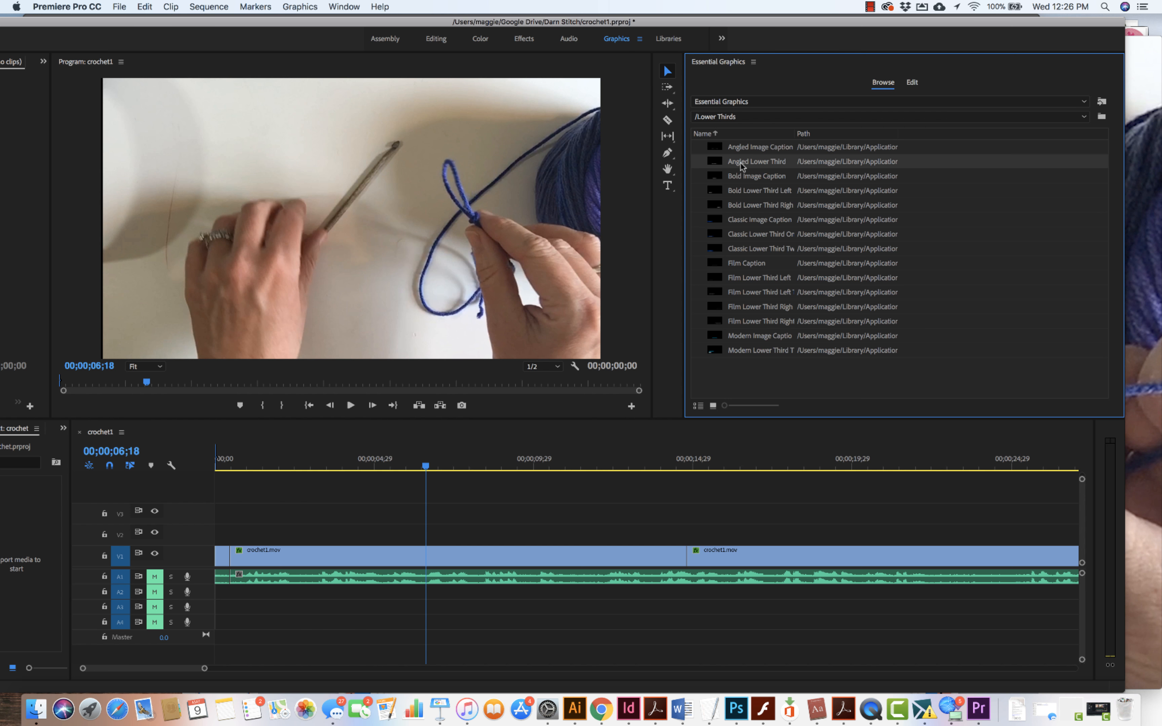
{"action": "left_click_drag", "start_coordinate": [738, 164], "coordinate": [298, 533]}
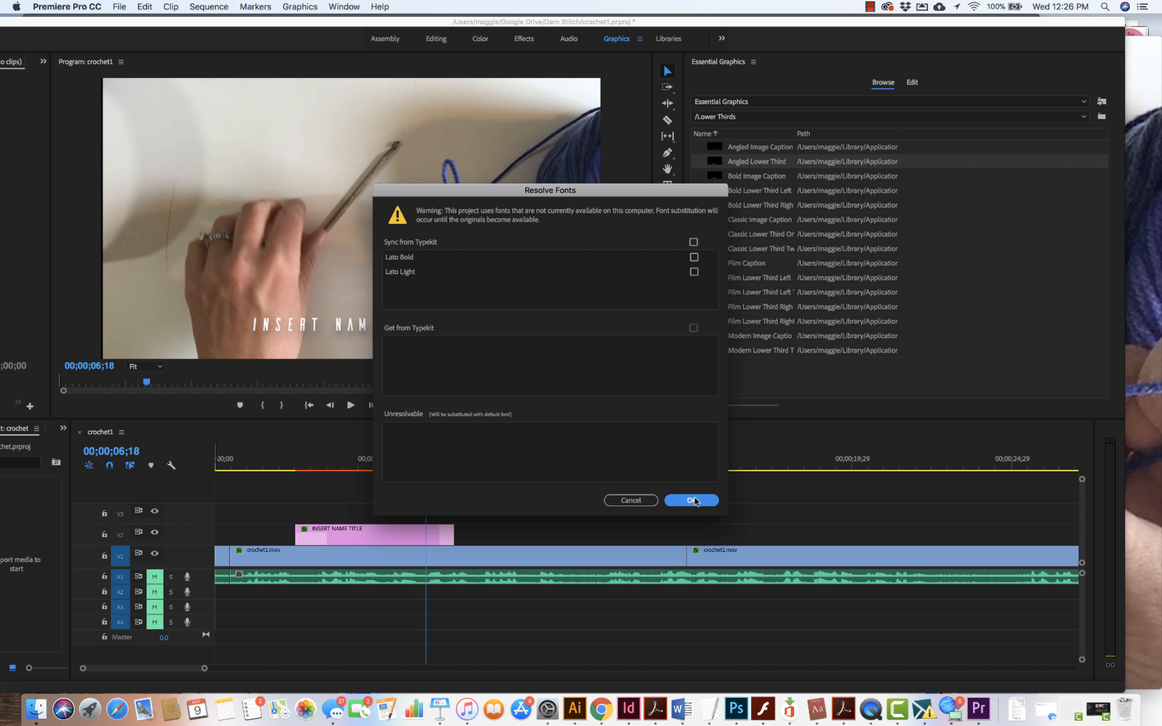
Sync the missing Lato Bold and Lato Light fonts from Typekit
{"action": "left_click", "coordinate": [694, 242]}
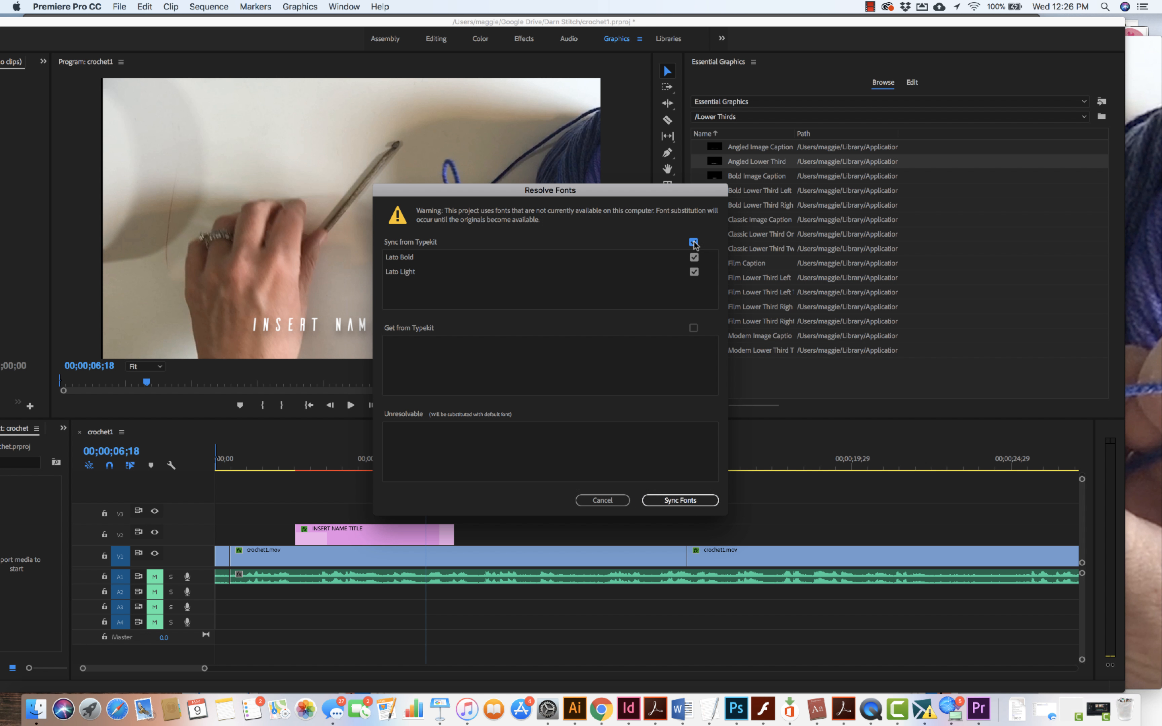
{"action": "left_click", "coordinate": [676, 501]}
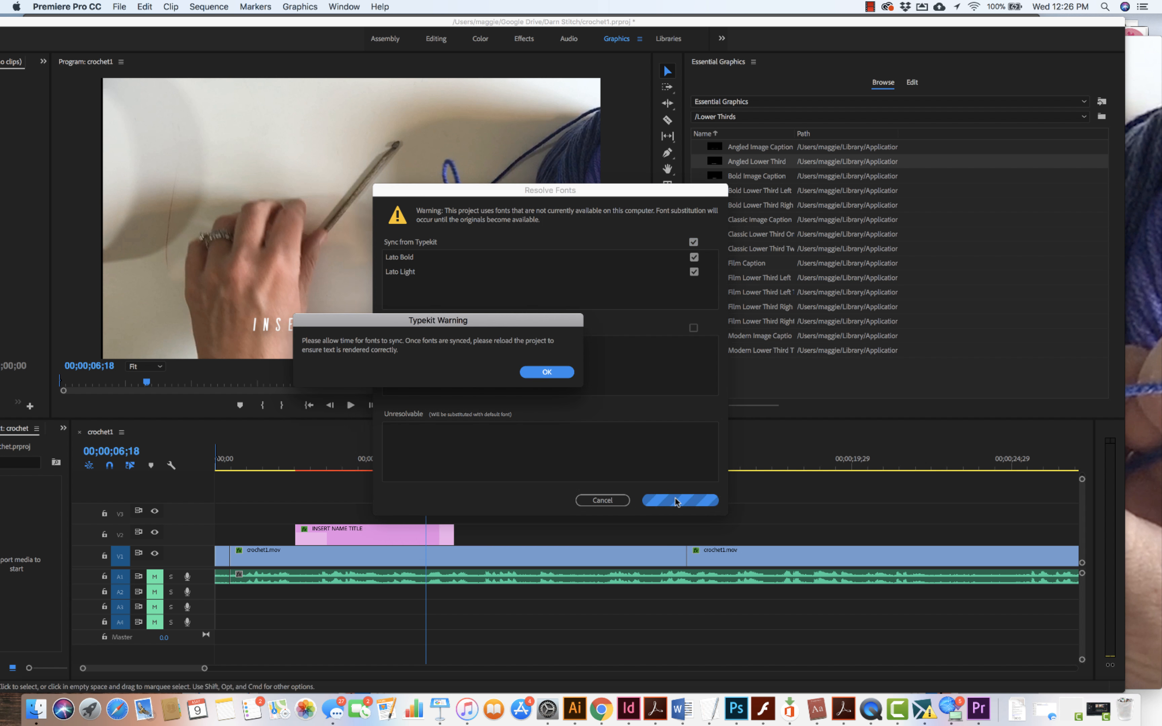
{"action": "left_click", "coordinate": [550, 373]}
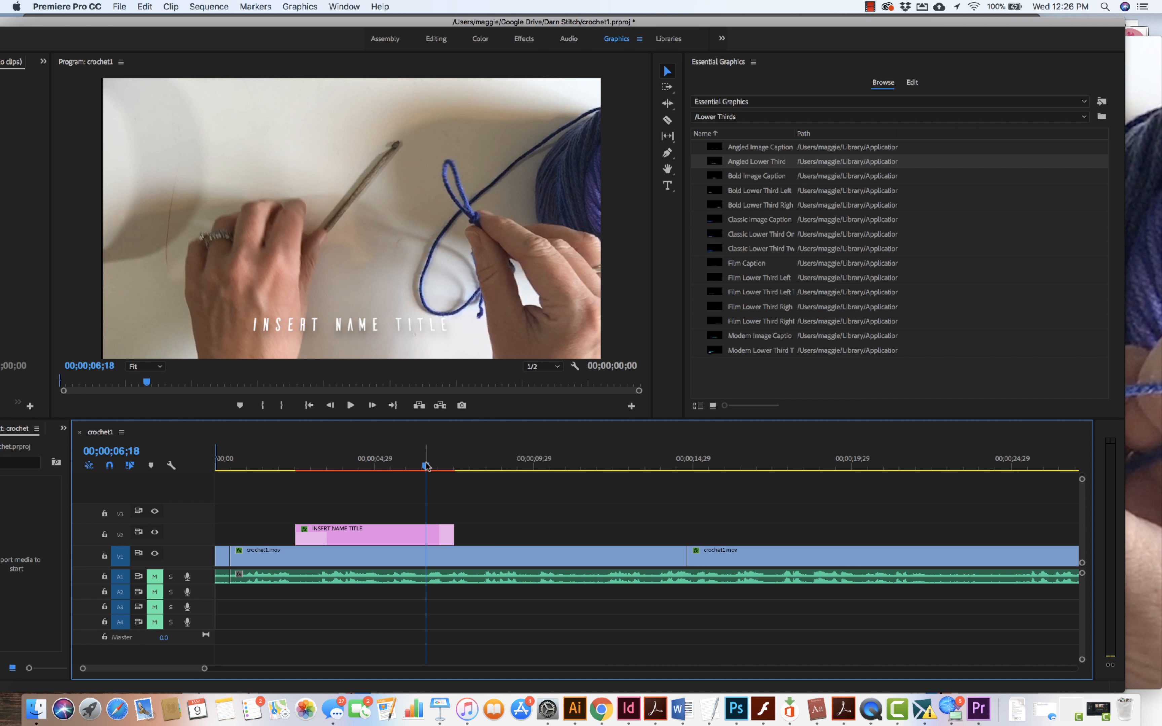
Place the playhead at 00;00;04;29 within the lower-third clip and open its INSERT NAME TITLE text layer for editing
{"action": "left_click_drag", "start_coordinate": [425, 466], "coordinate": [340, 478]}
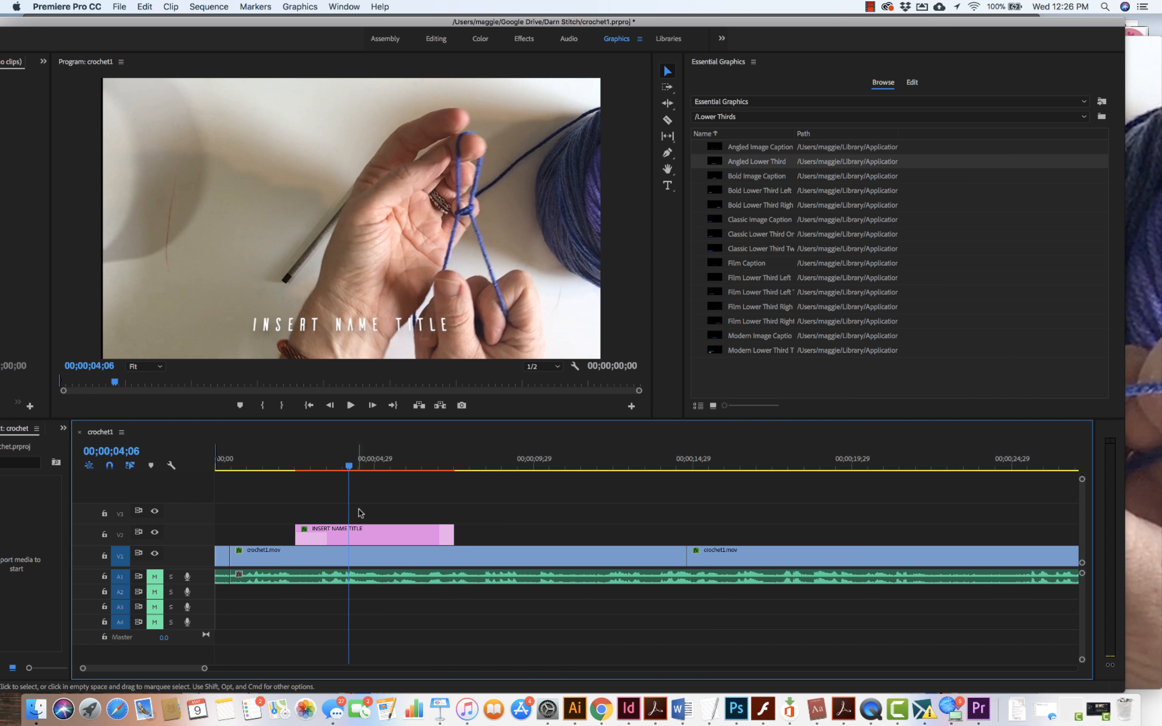
{"action": "left_click", "coordinate": [365, 529]}
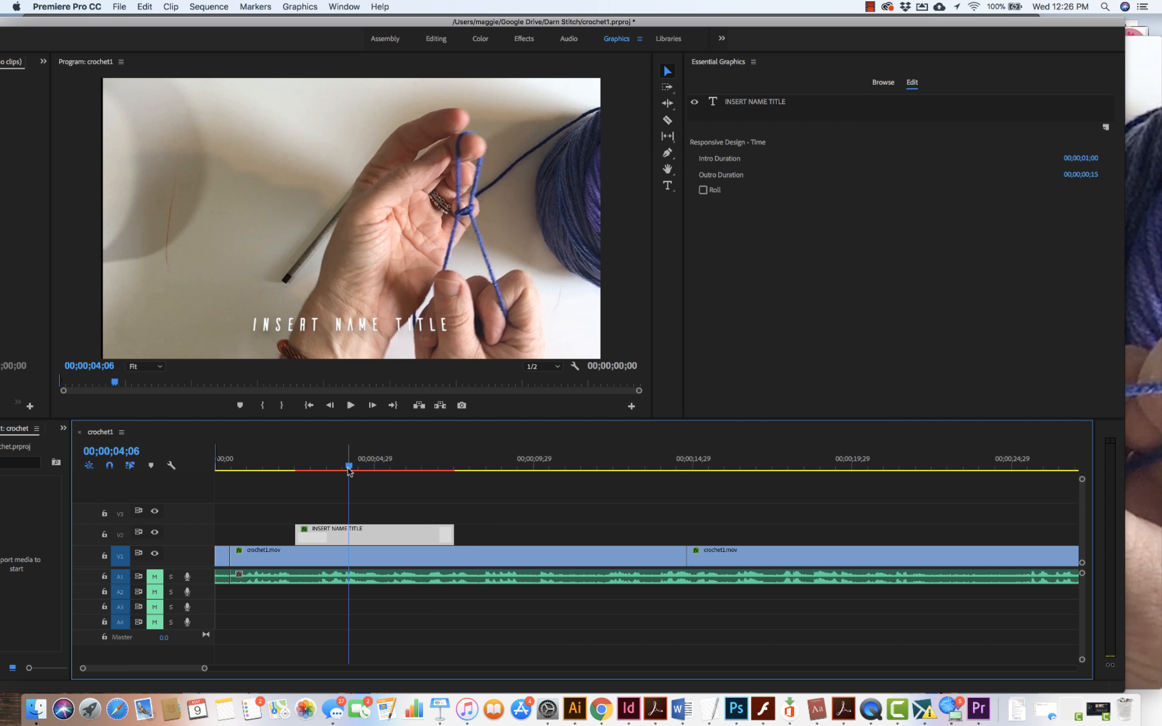
{"action": "left_click_drag", "start_coordinate": [349, 470], "coordinate": [374, 470]}
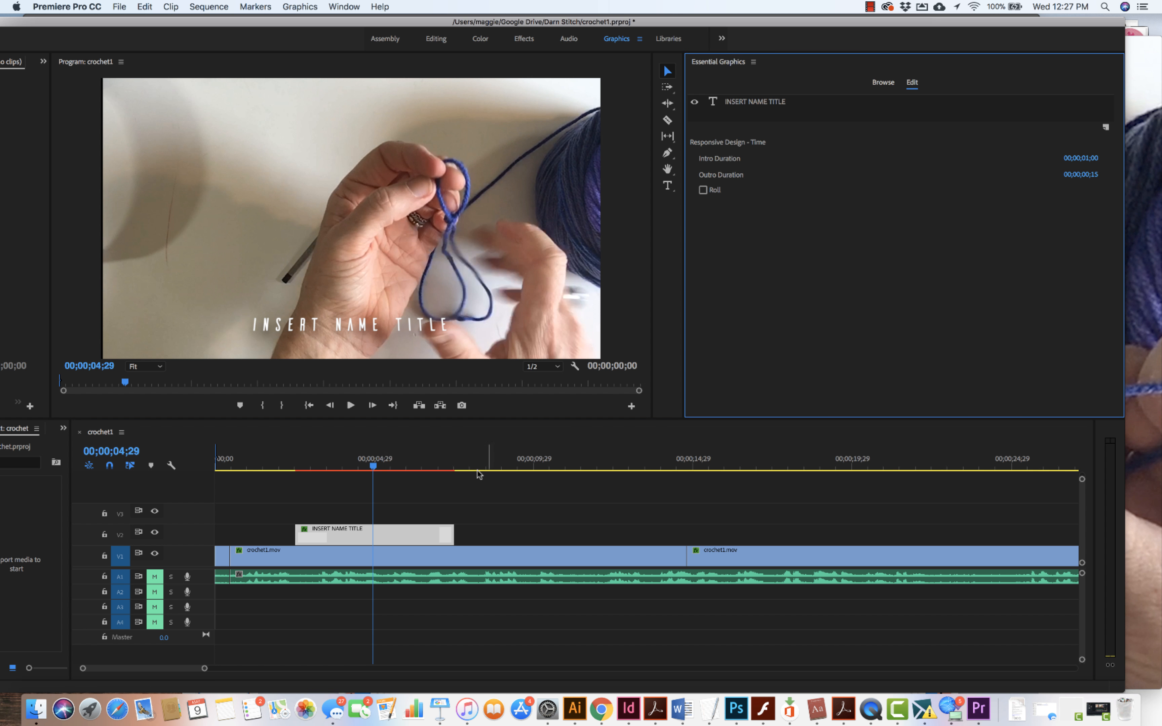
{"action": "left_click", "coordinate": [912, 78]}
{"action": "left_click", "coordinate": [758, 102]}
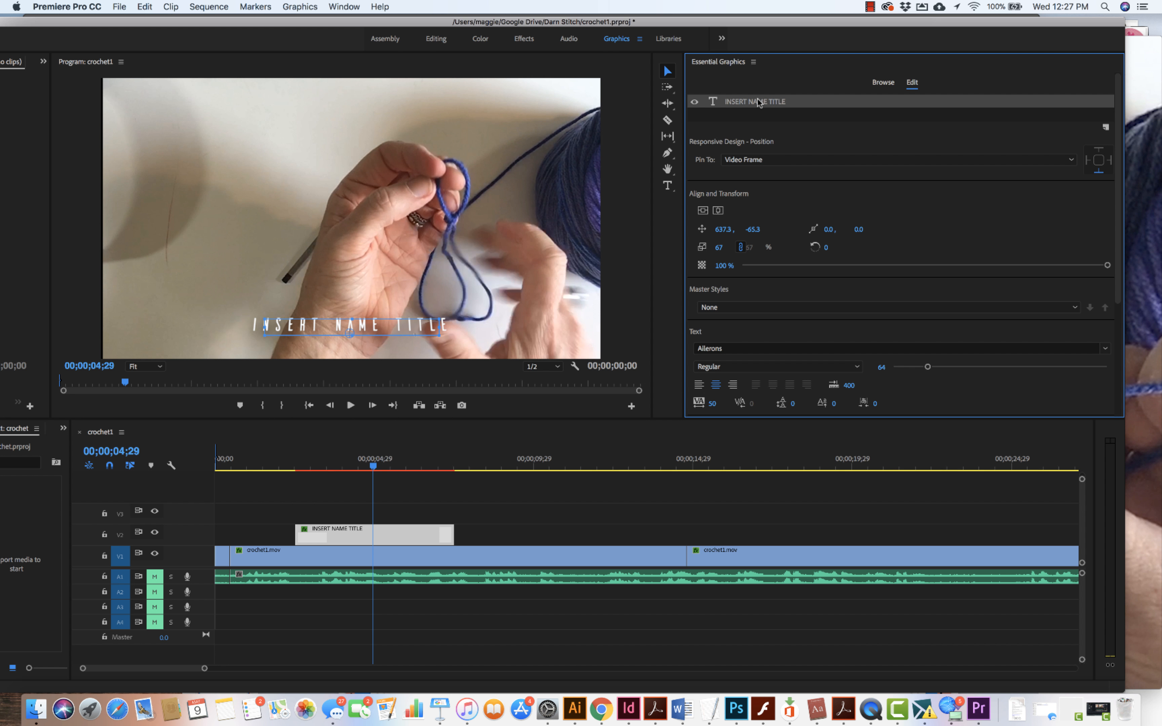